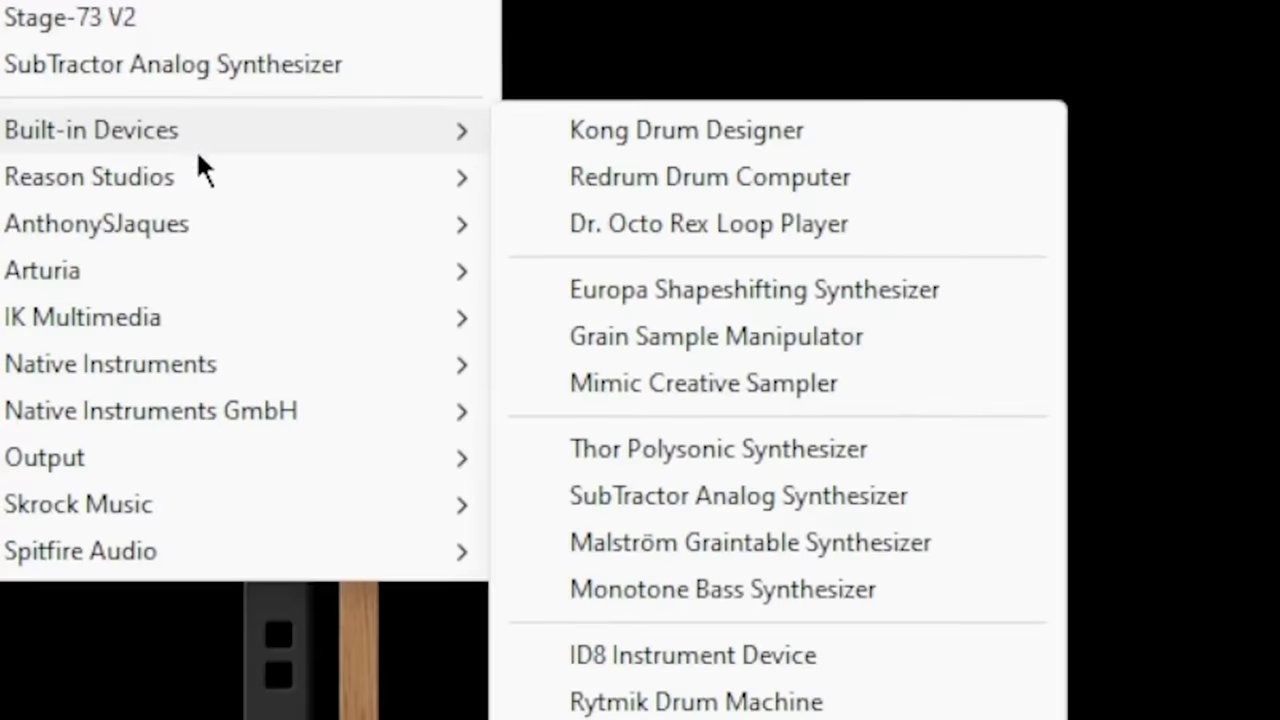
Add a Kong Drum Designer and load the Synth Bass Drum module onto Drum 1.
click(687, 130)
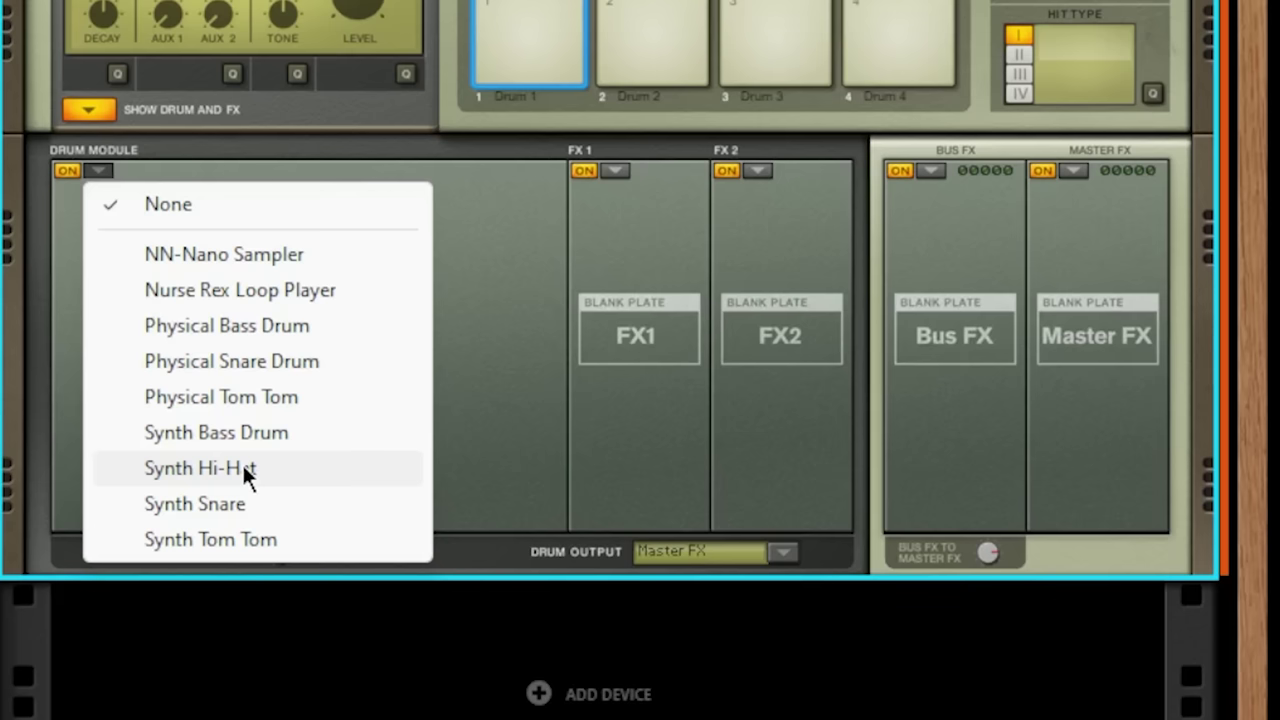
click(195, 503)
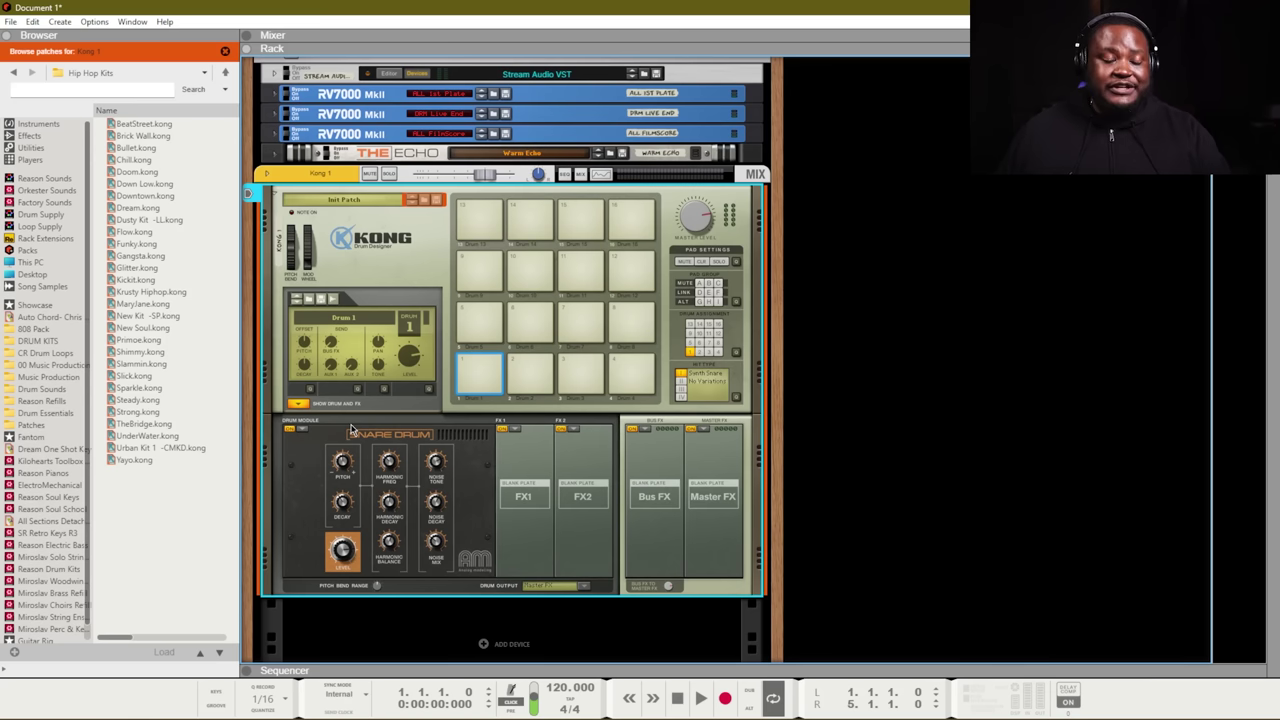
click(350, 430)
click(341, 502)
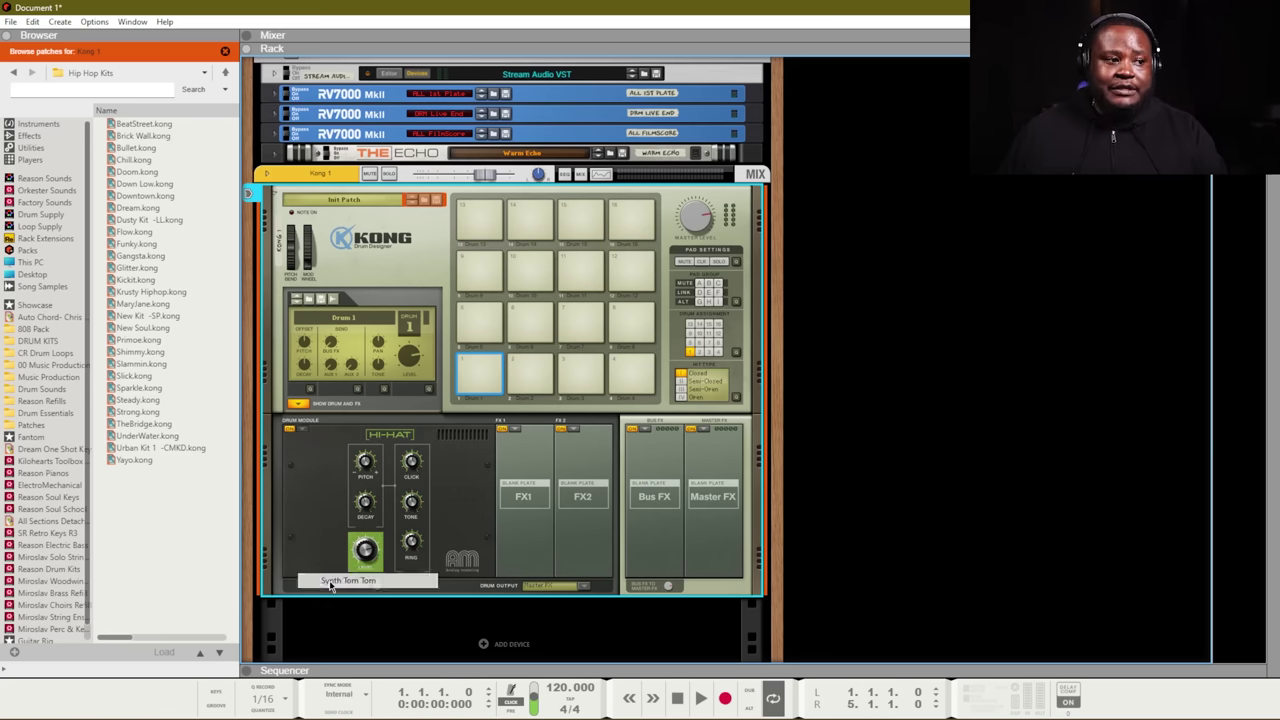
click(350, 432)
click(364, 538)
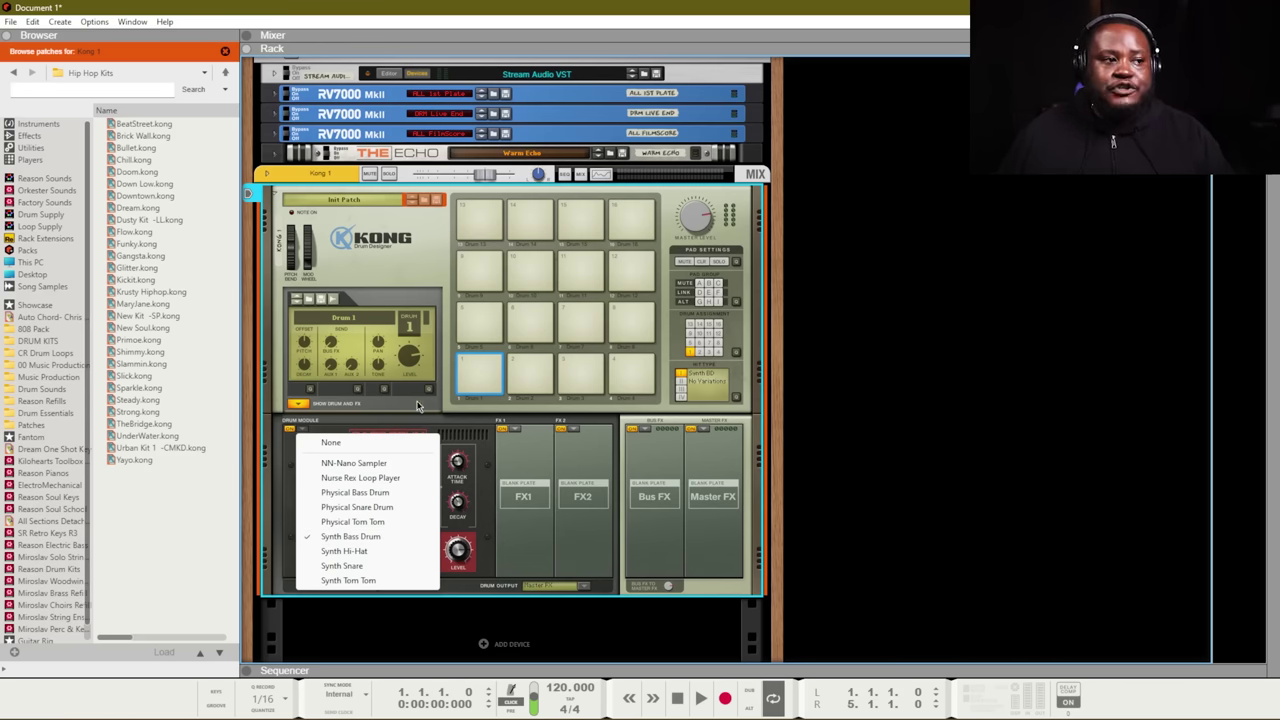
Confirm Synth Bass Drum on Drum 1, raise its Decay to 88 and set Attack Time to 0.
click(367, 537)
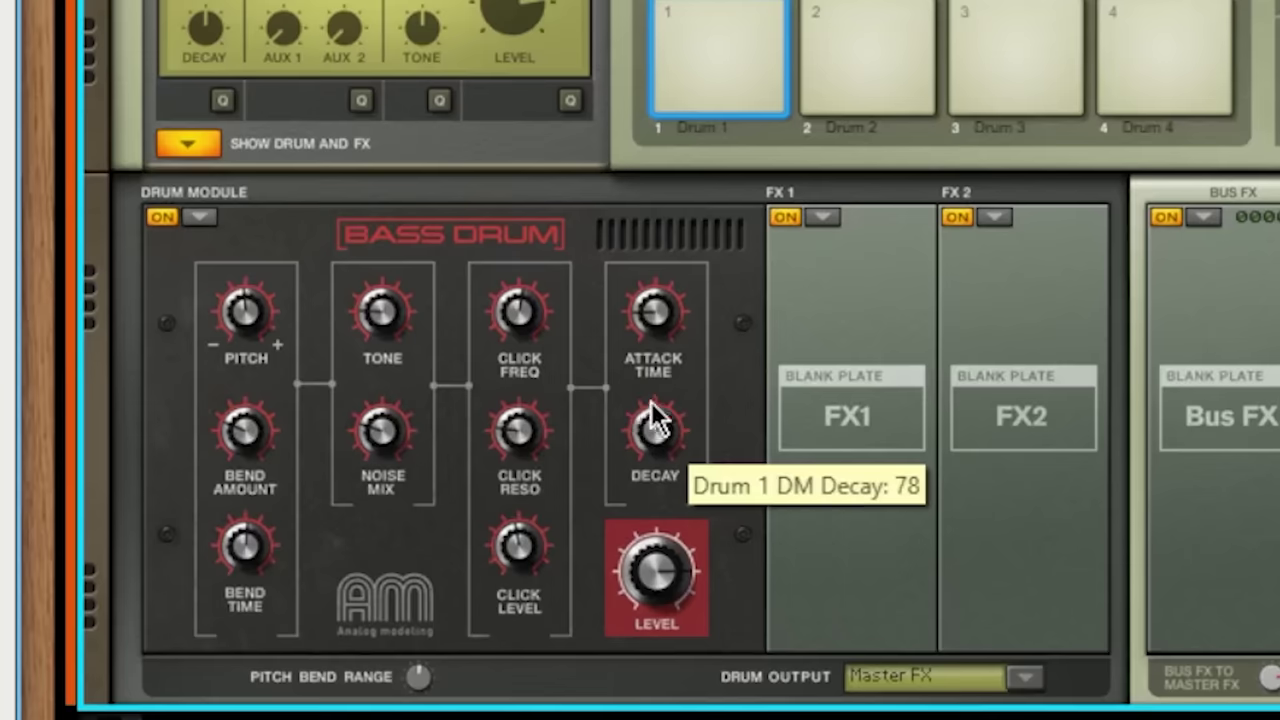
drag(457, 502, 458, 490)
drag(649, 313, 663, 394)
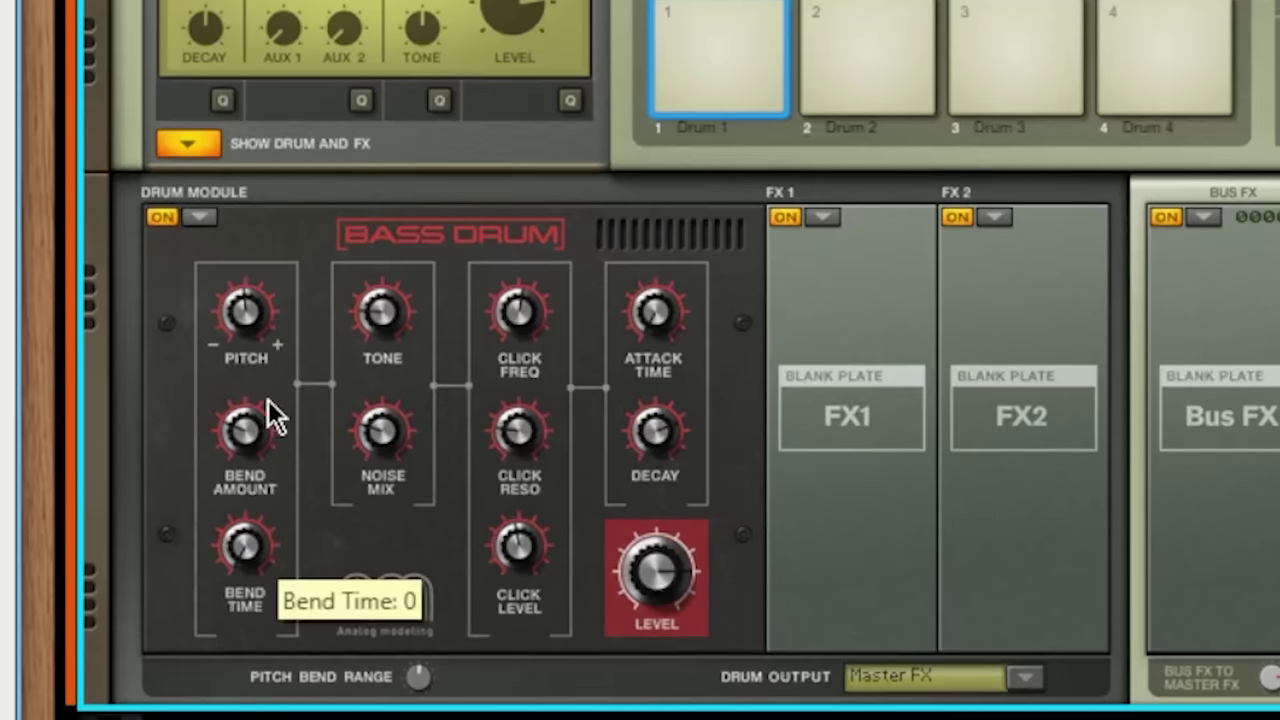
mouse_move(243, 315)
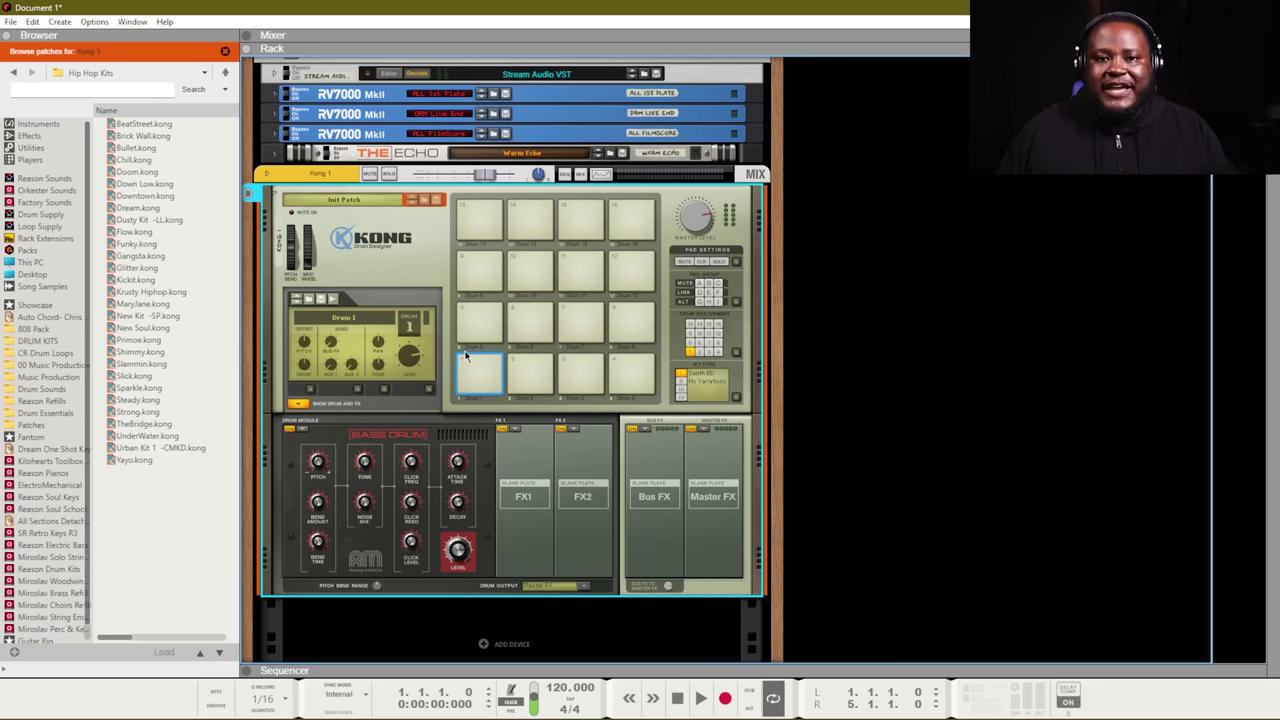
Scroll up through the rack to reach the sequencer track list.
scroll(671, 163, up, 3)
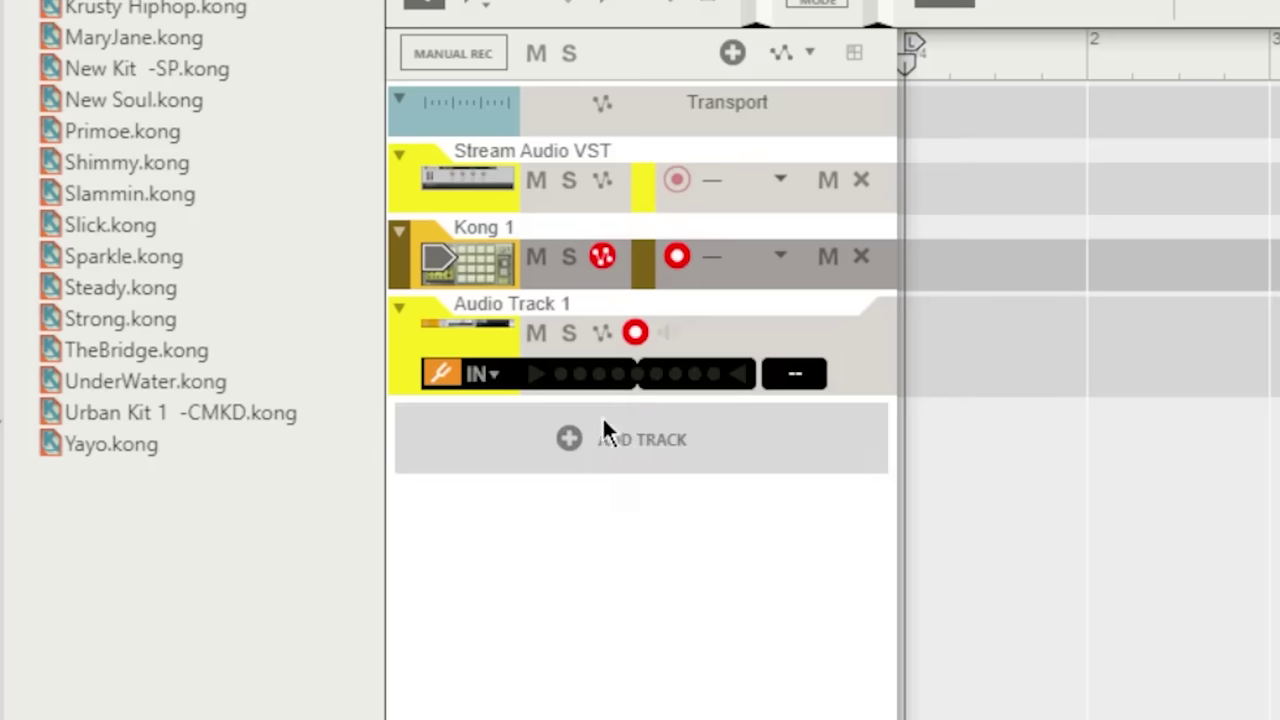
Create Audio Track 2 with a stereo input taken from the Master Section.
click(645, 440)
click(710, 465)
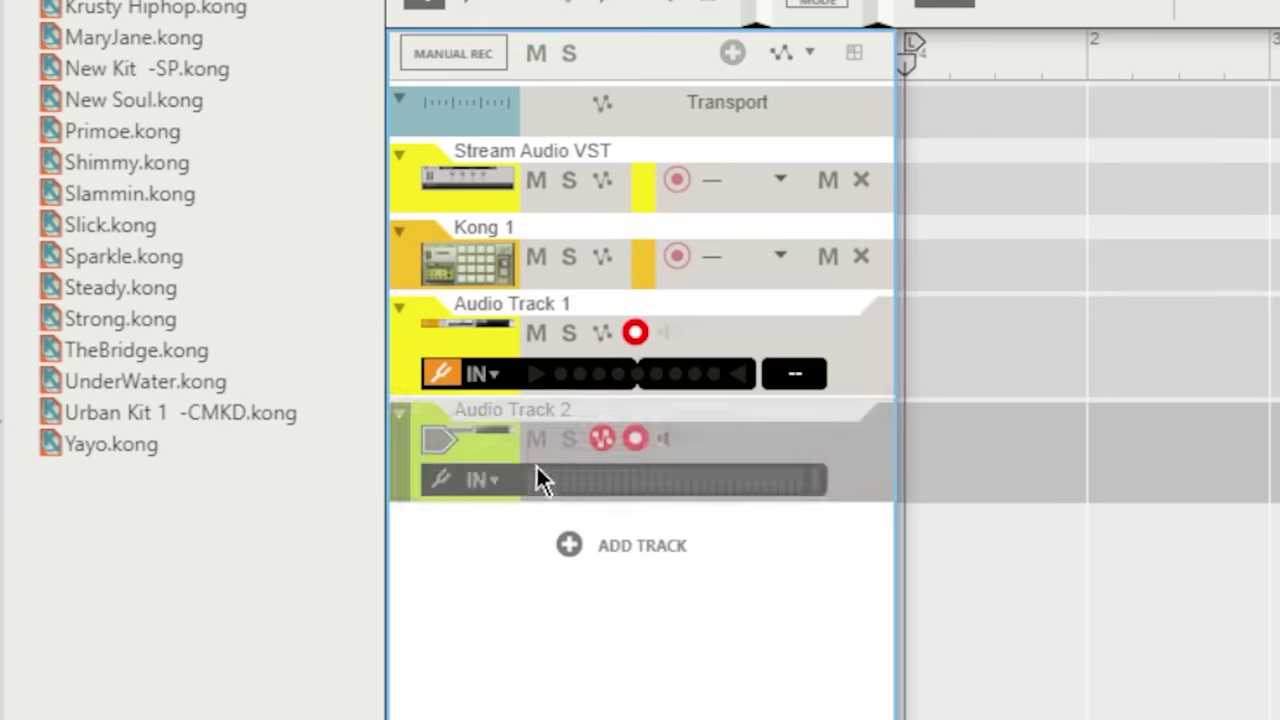
click(483, 480)
click(596, 558)
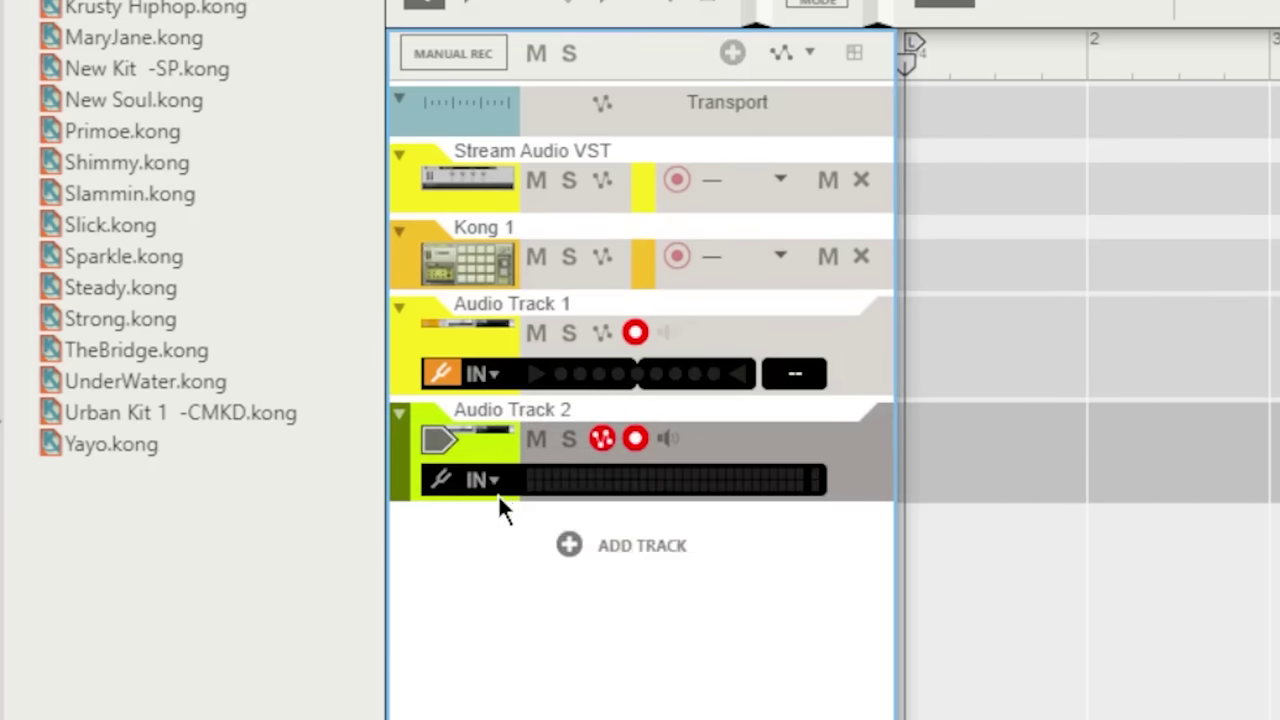
click(490, 482)
click(596, 655)
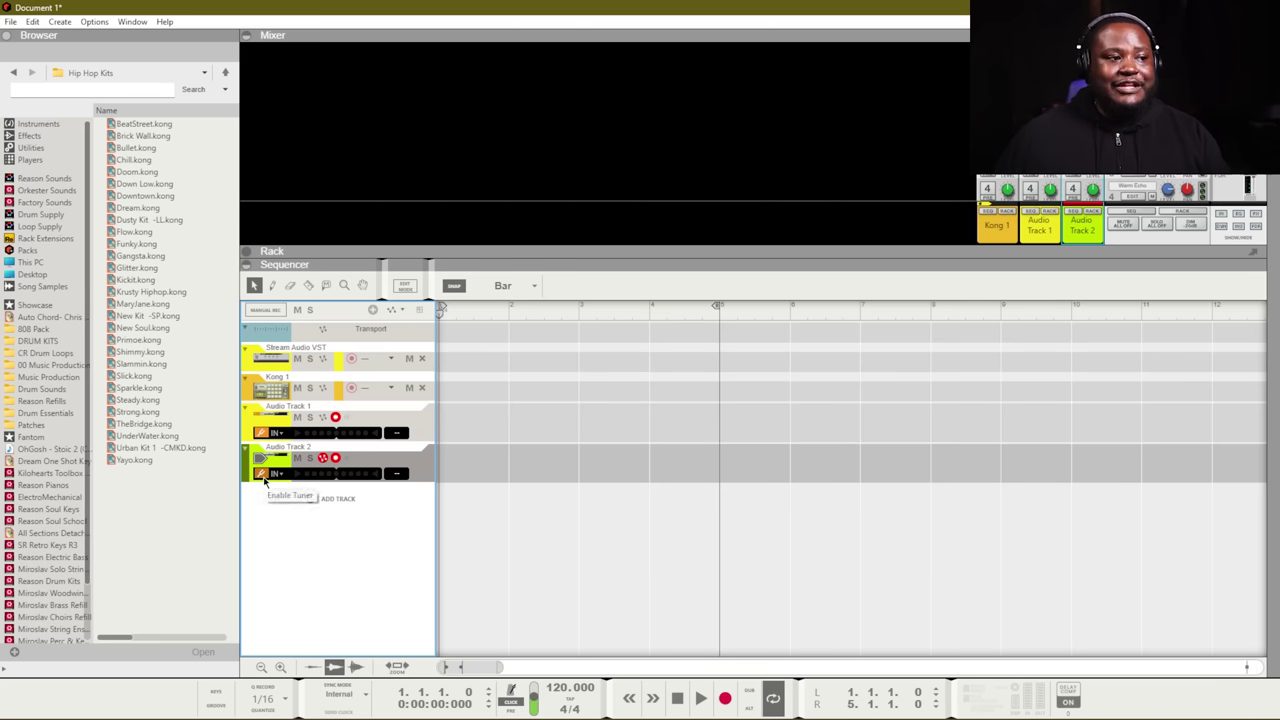
Record-arm Audio Track 2 so it is the only armed track.
click(352, 390)
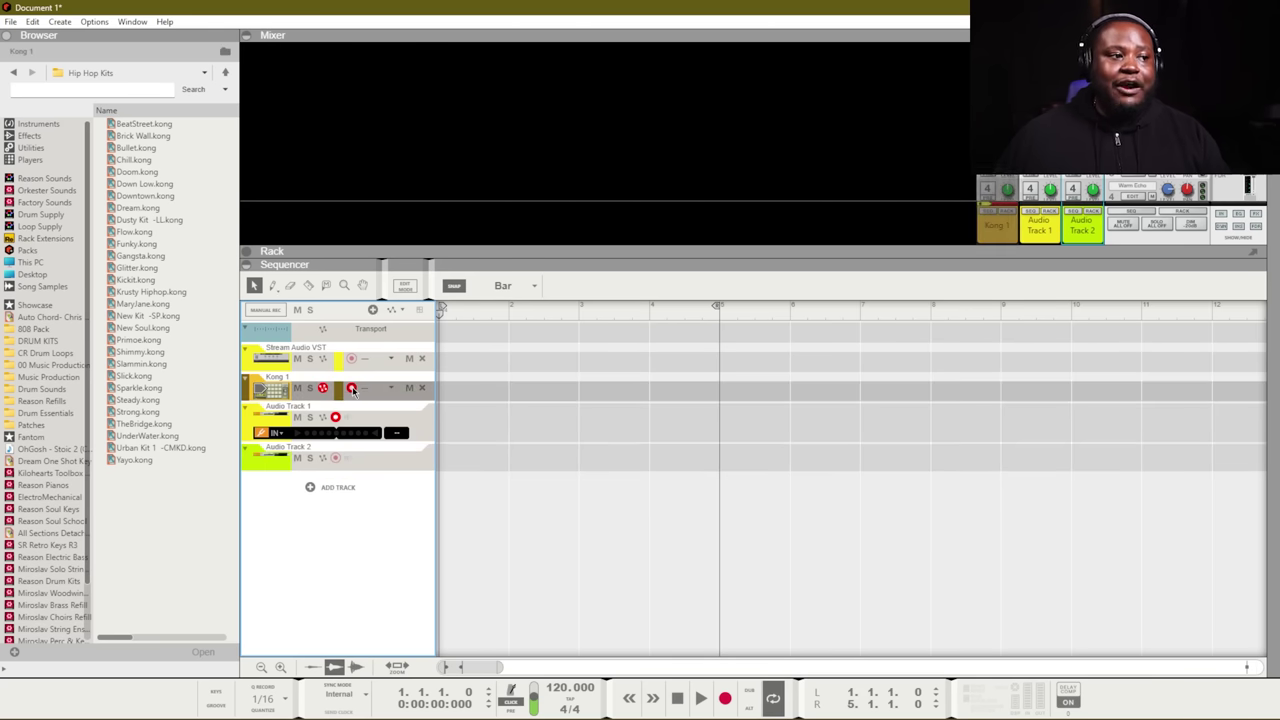
click(336, 458)
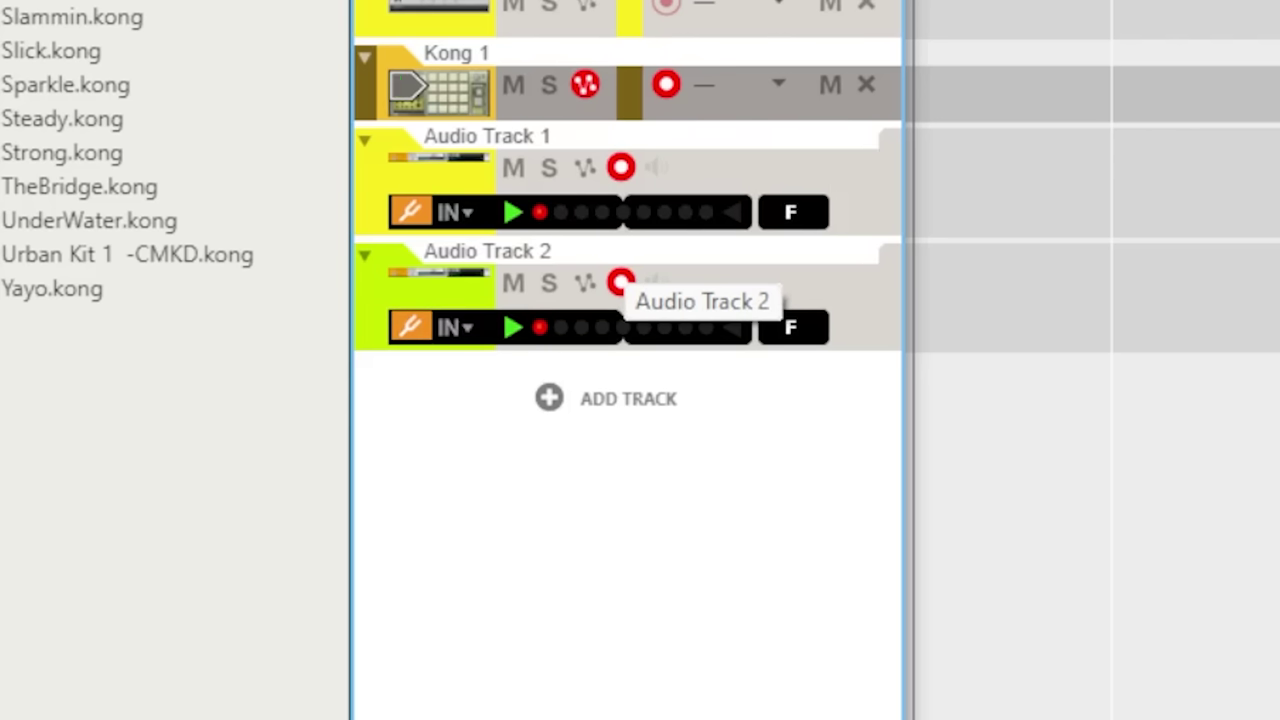
click(523, 443)
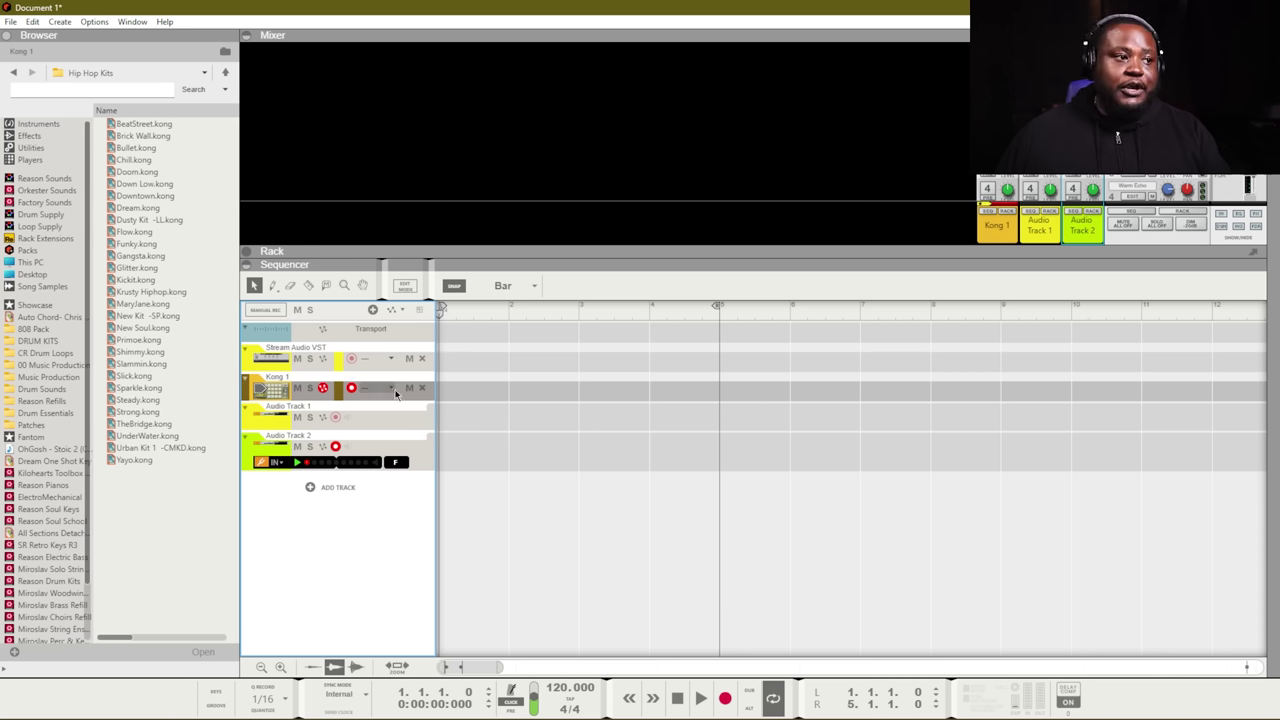
Return to the rack with F6 and lower Kong's bass drum pitch from 39 to 30.
key(F6)
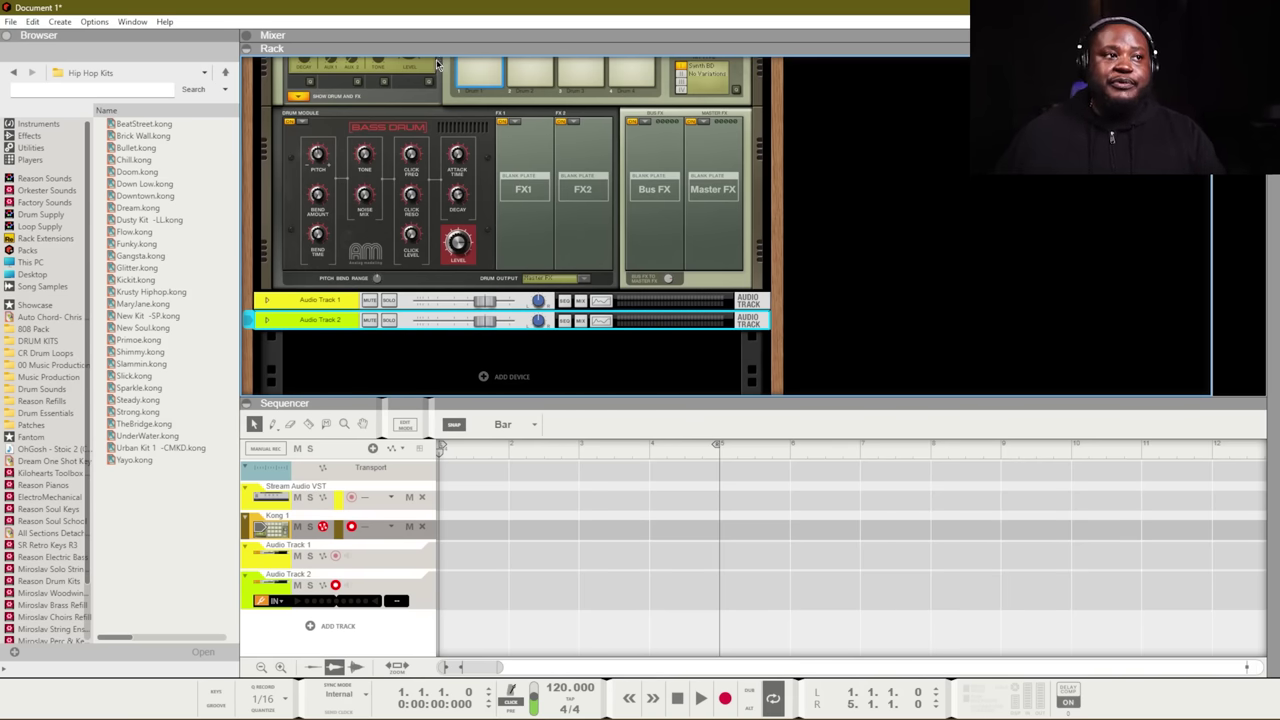
scroll(319, 155, up, 8)
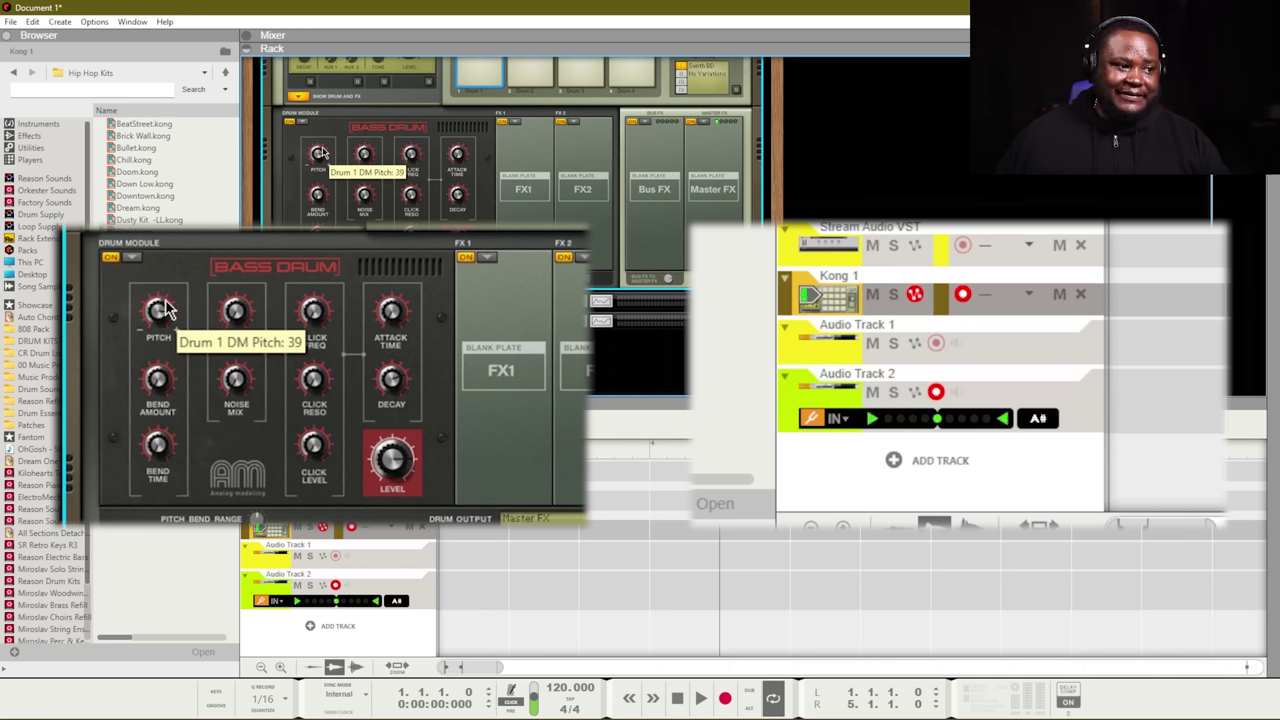
drag(319, 153, 324, 153)
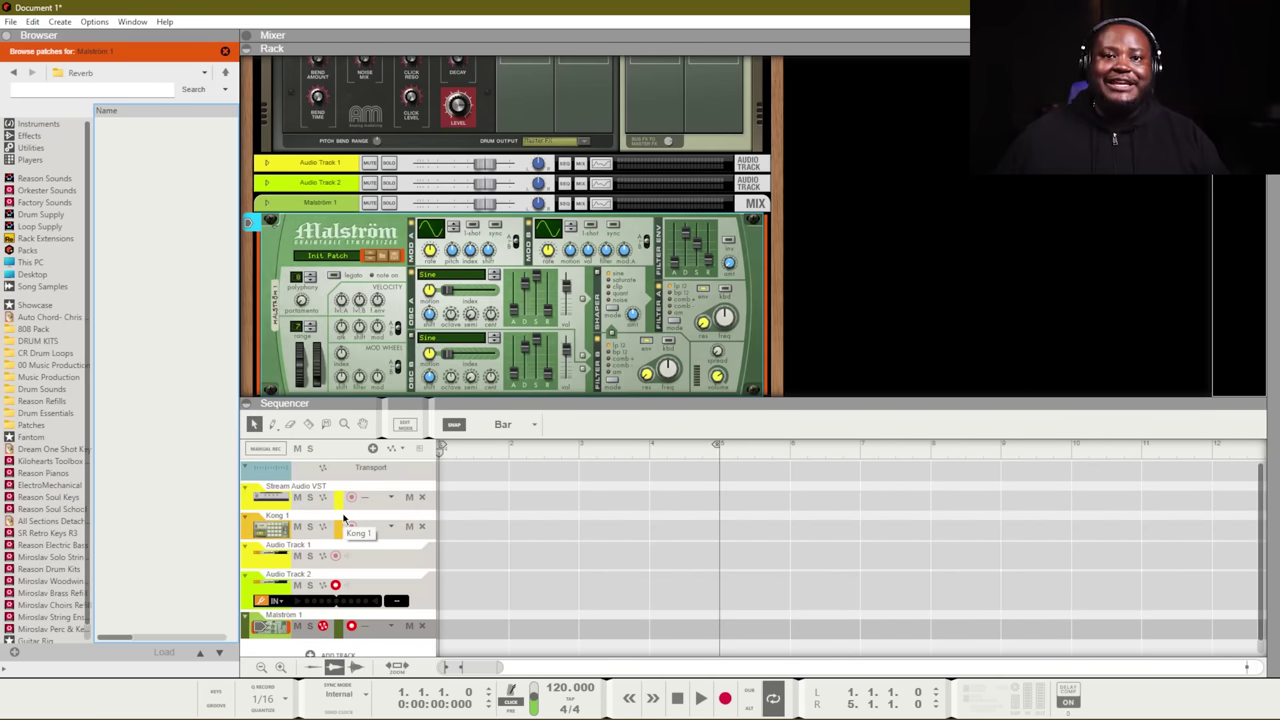
Select the Kong 1 track and focus the sequencer clip area for recording.
click(343, 520)
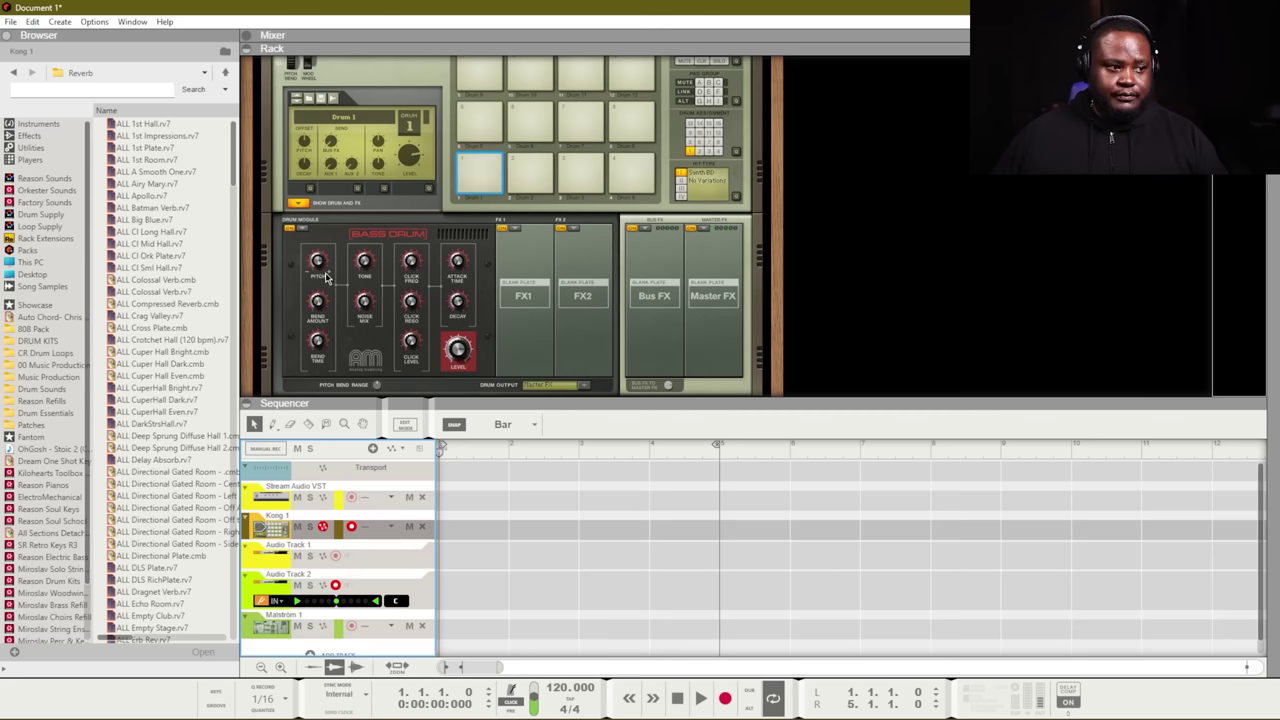
click(458, 574)
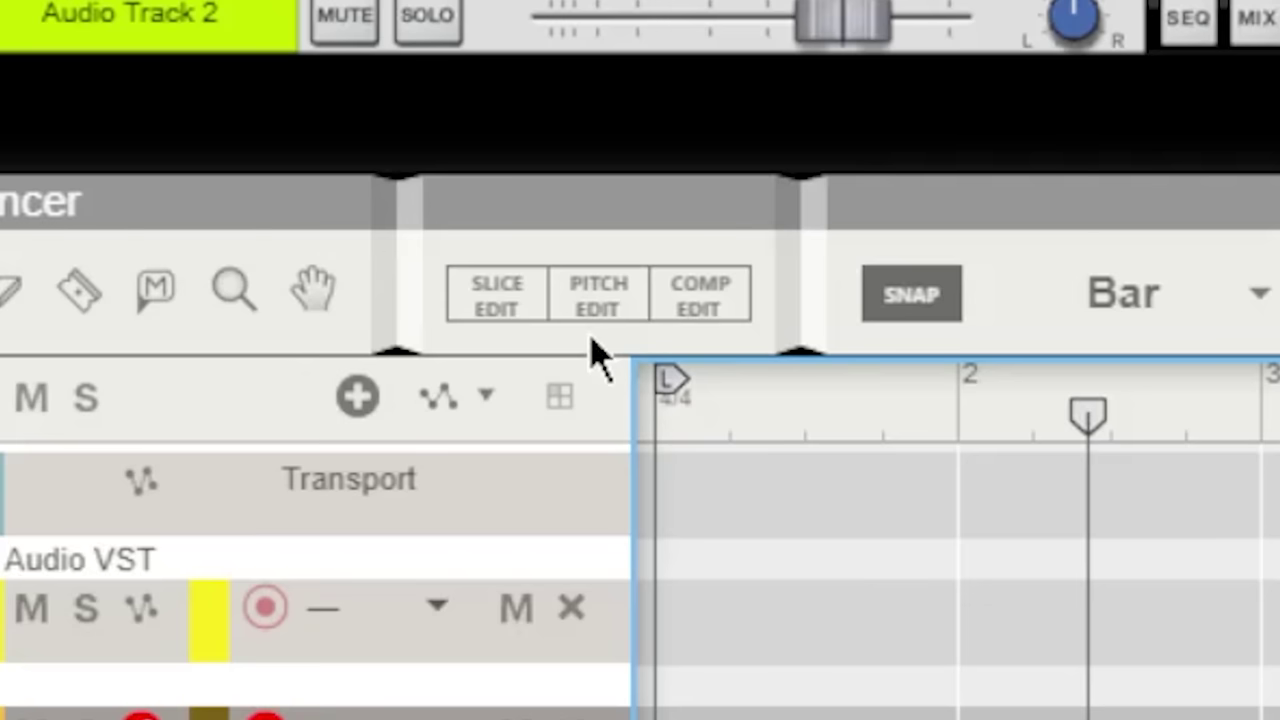
In Pitch Edit, set the C 1 note's Drift to 0% and play the clip.
click(571, 495)
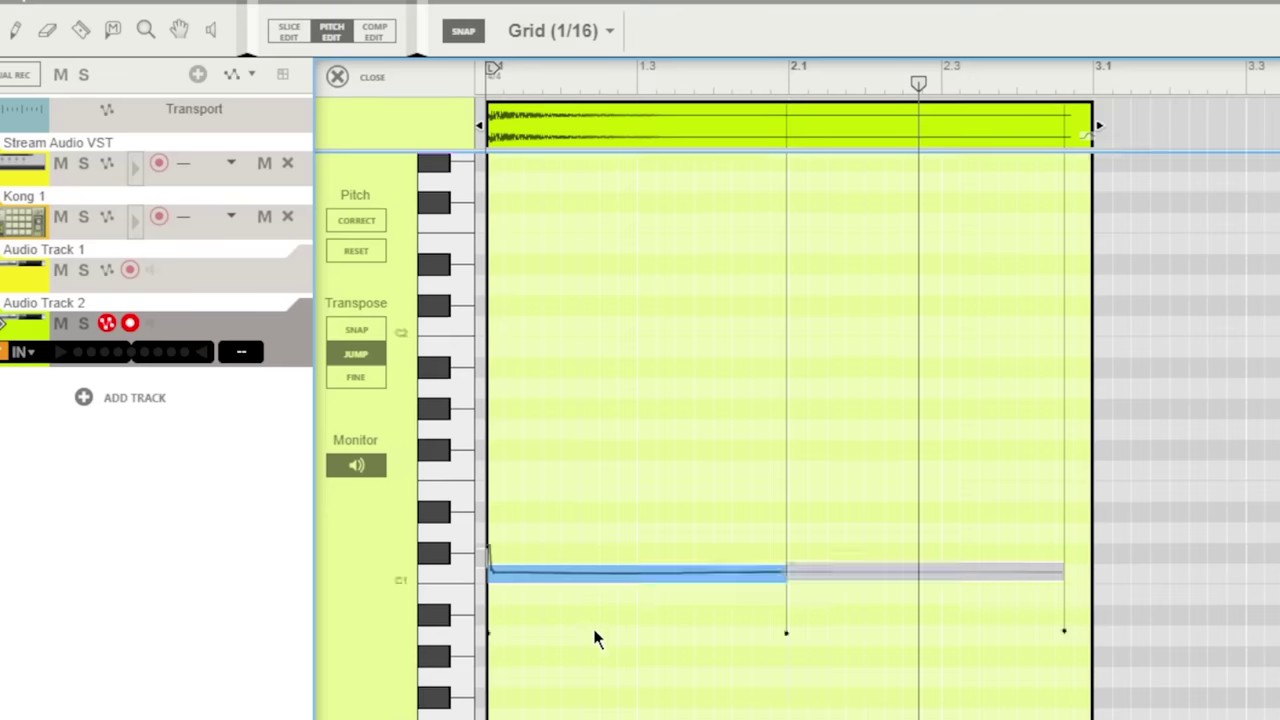
click(686, 693)
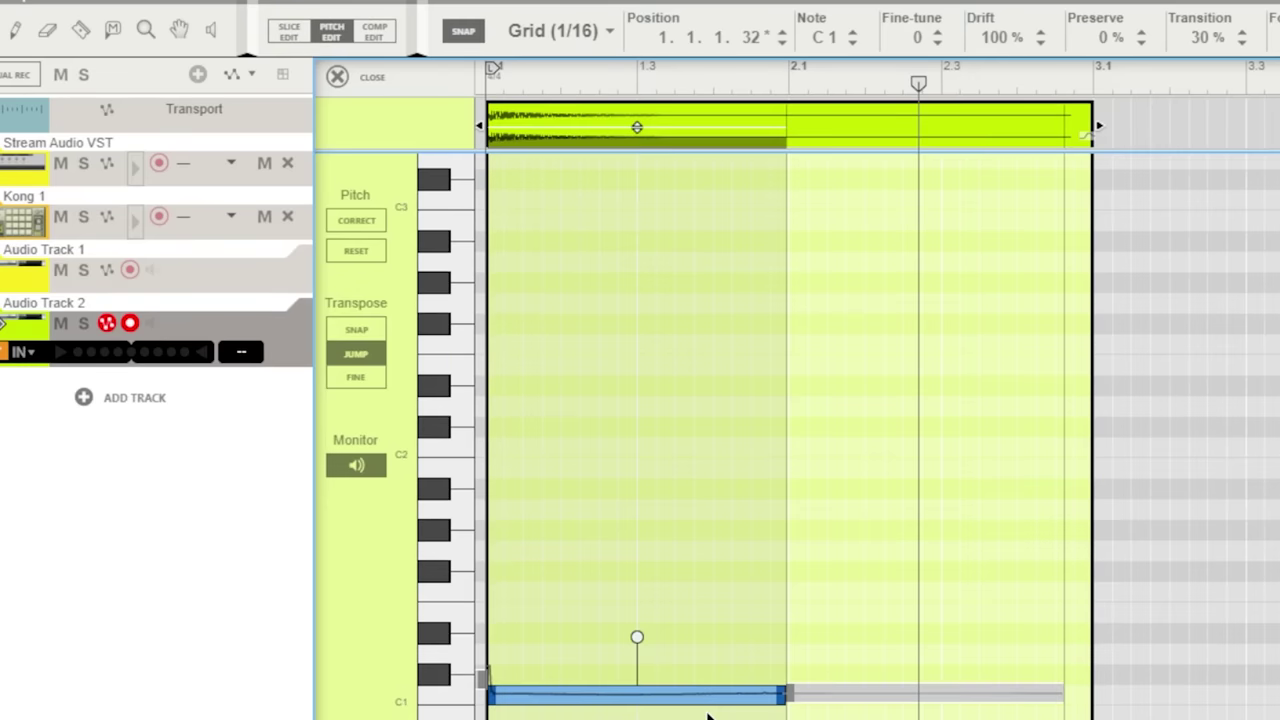
drag(1003, 37, 975, 374)
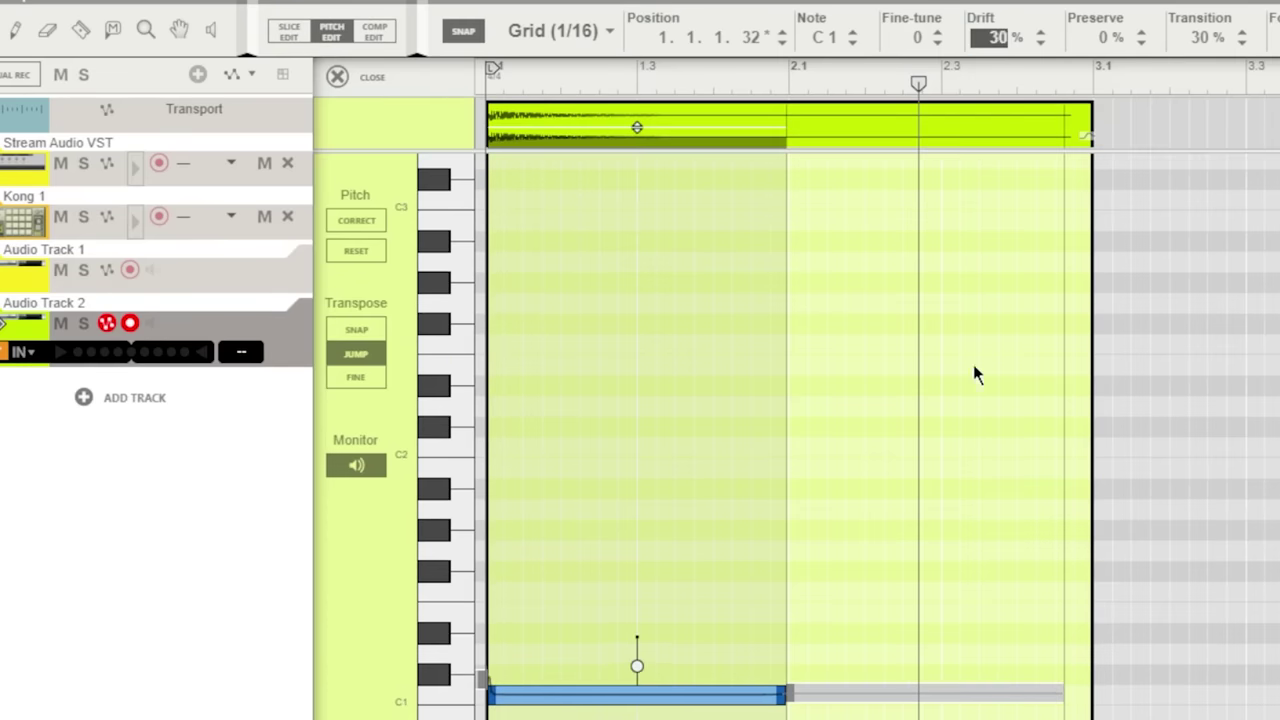
key(Return)
key(space)
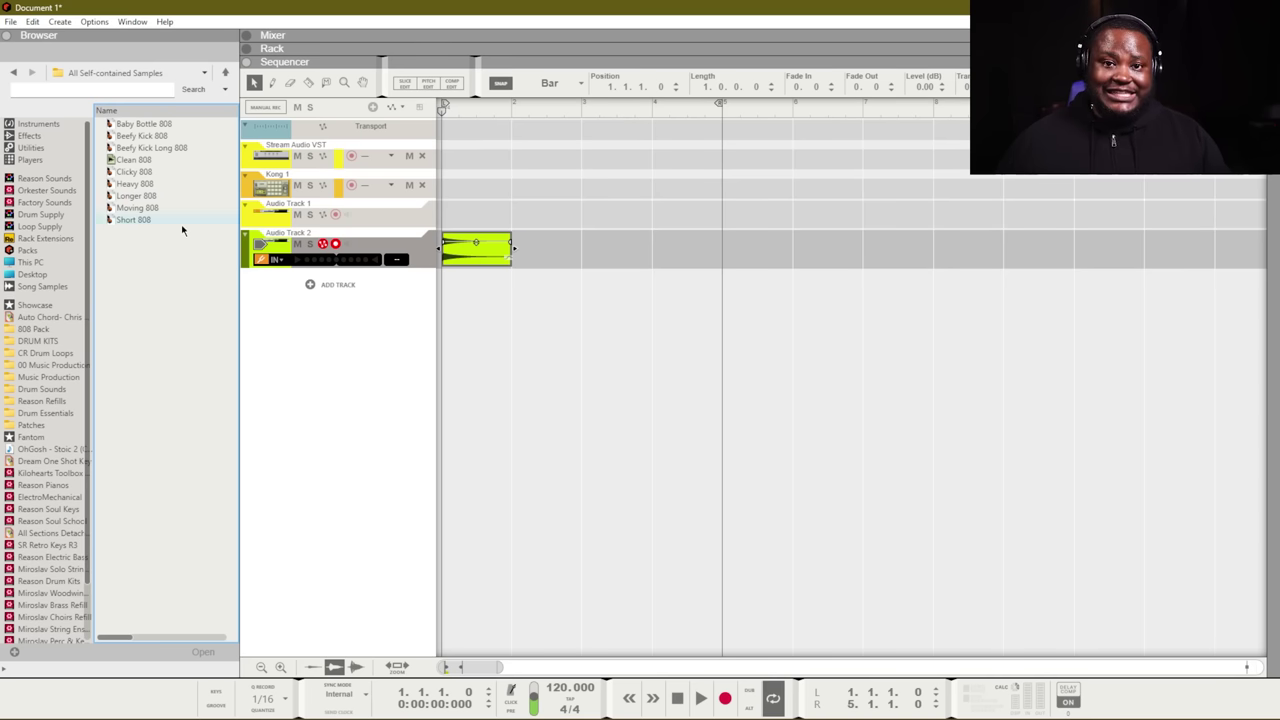
Export the Clean 808 sample from the Browser's right-click menu.
click(148, 160)
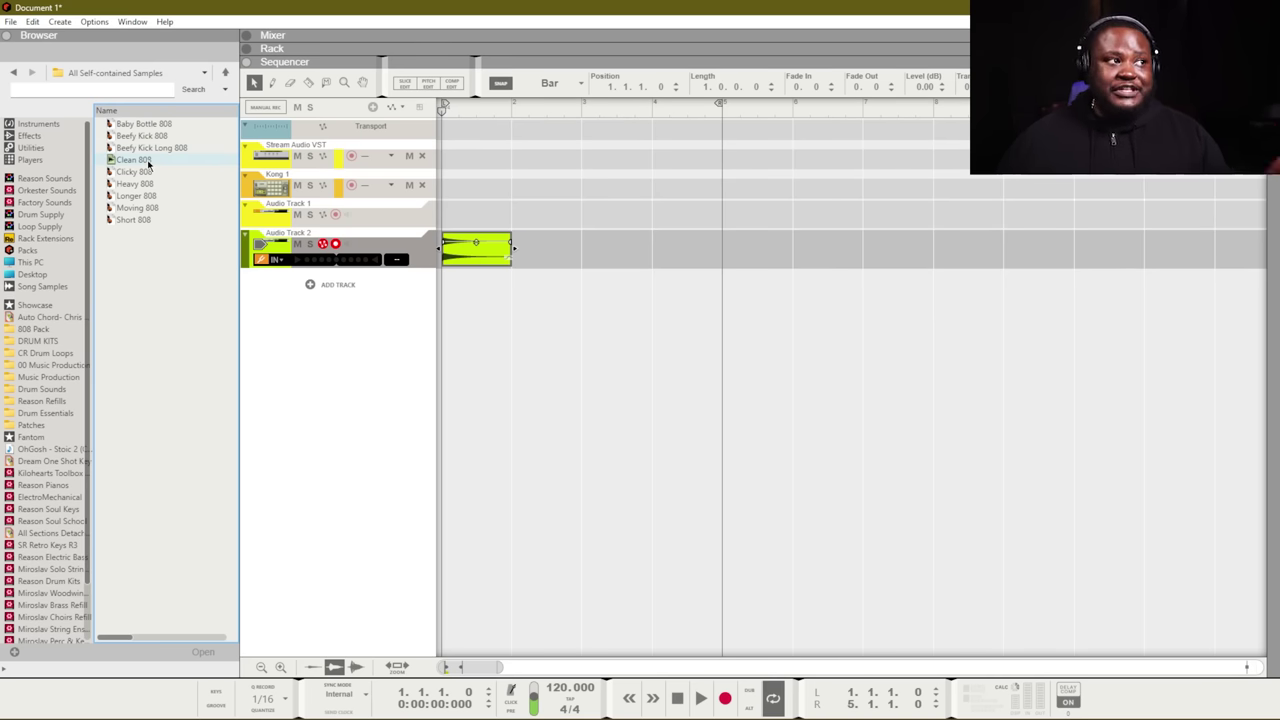
right_click(148, 163)
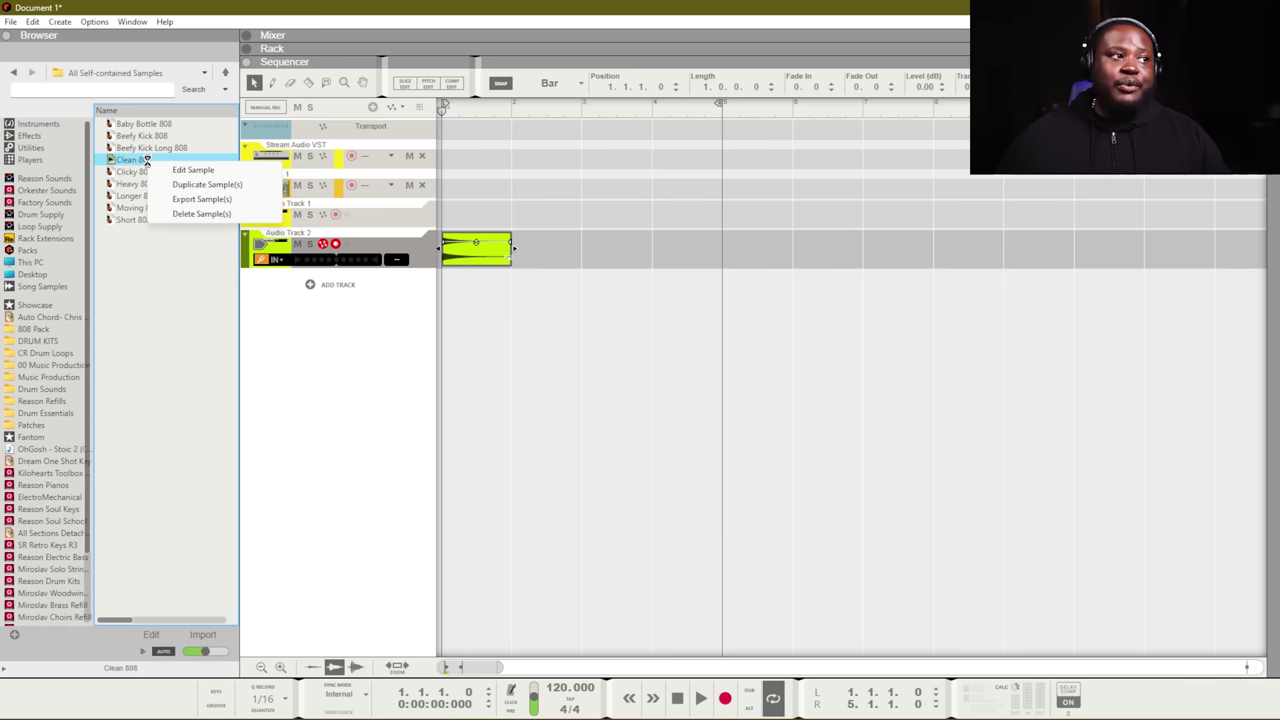
click(197, 199)
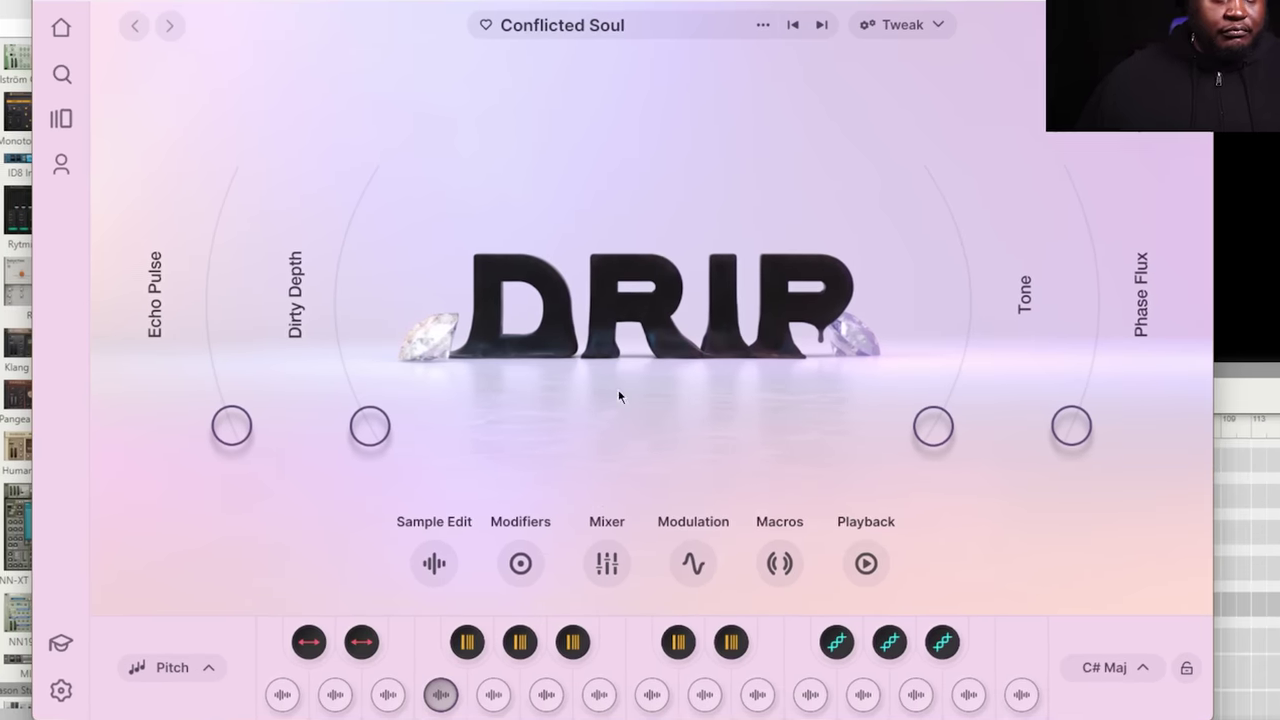
Preview the DRIP plugin's third sample pad.
click(574, 612)
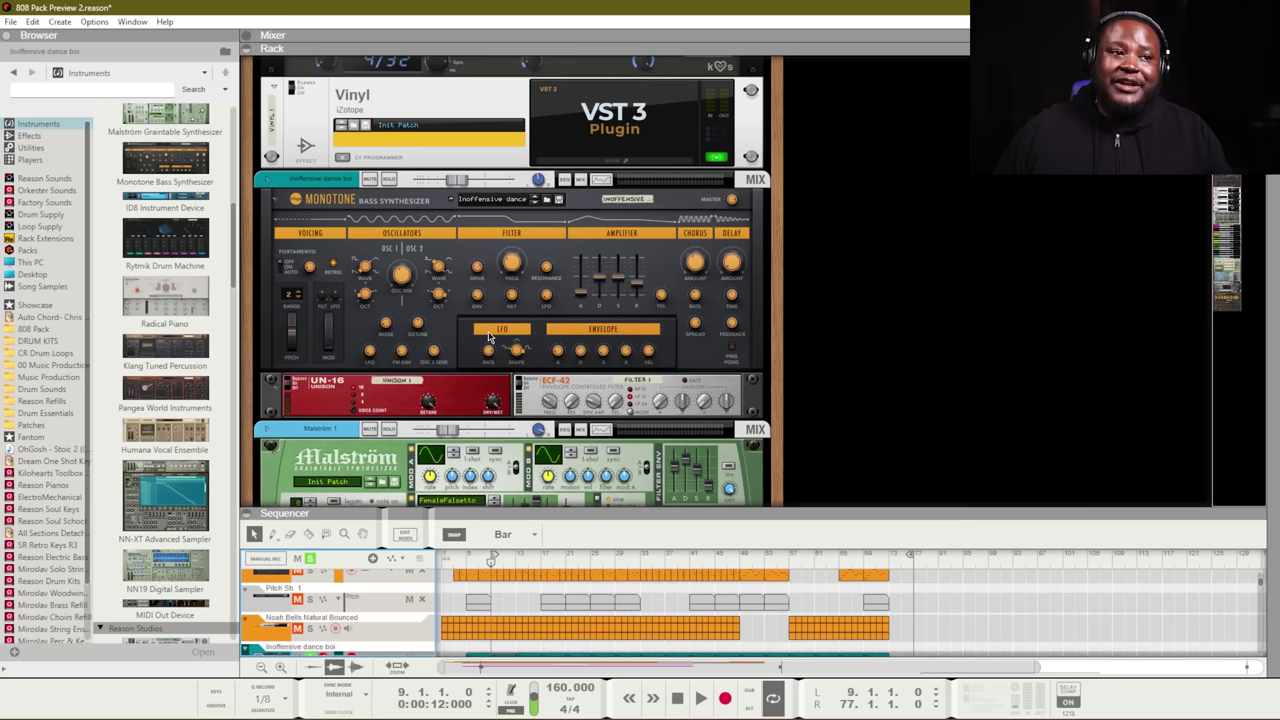
Solo the Monotone bass track, then unsolo it.
click(389, 179)
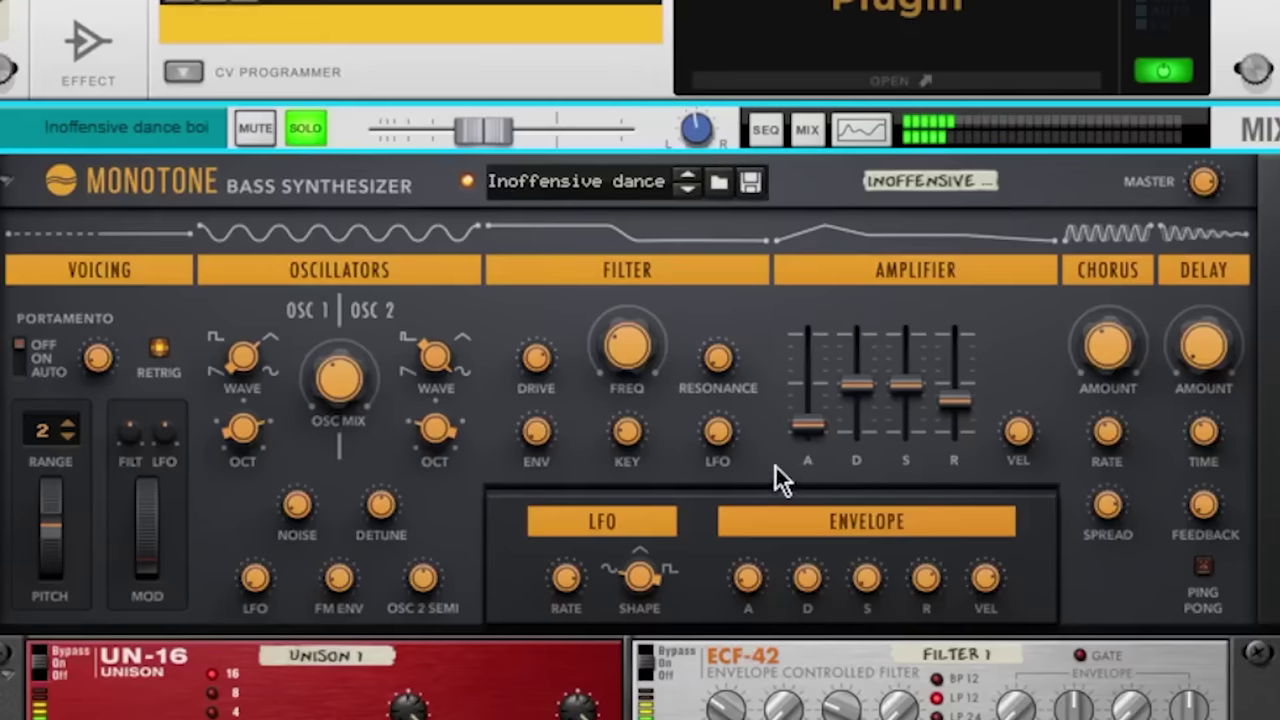
click(304, 131)
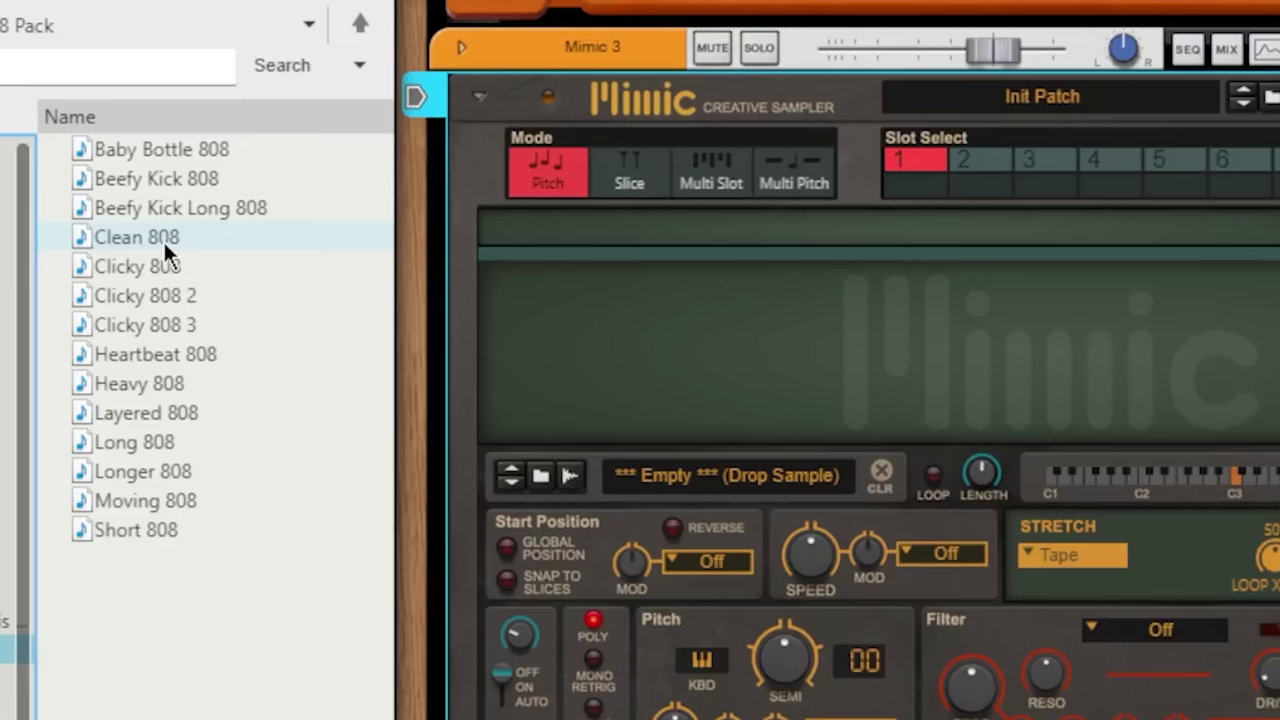
Load the Clean 808 sample into Mimic 3 and create a one-bar clip on its lane at bar 9.
drag(140, 160, 576, 229)
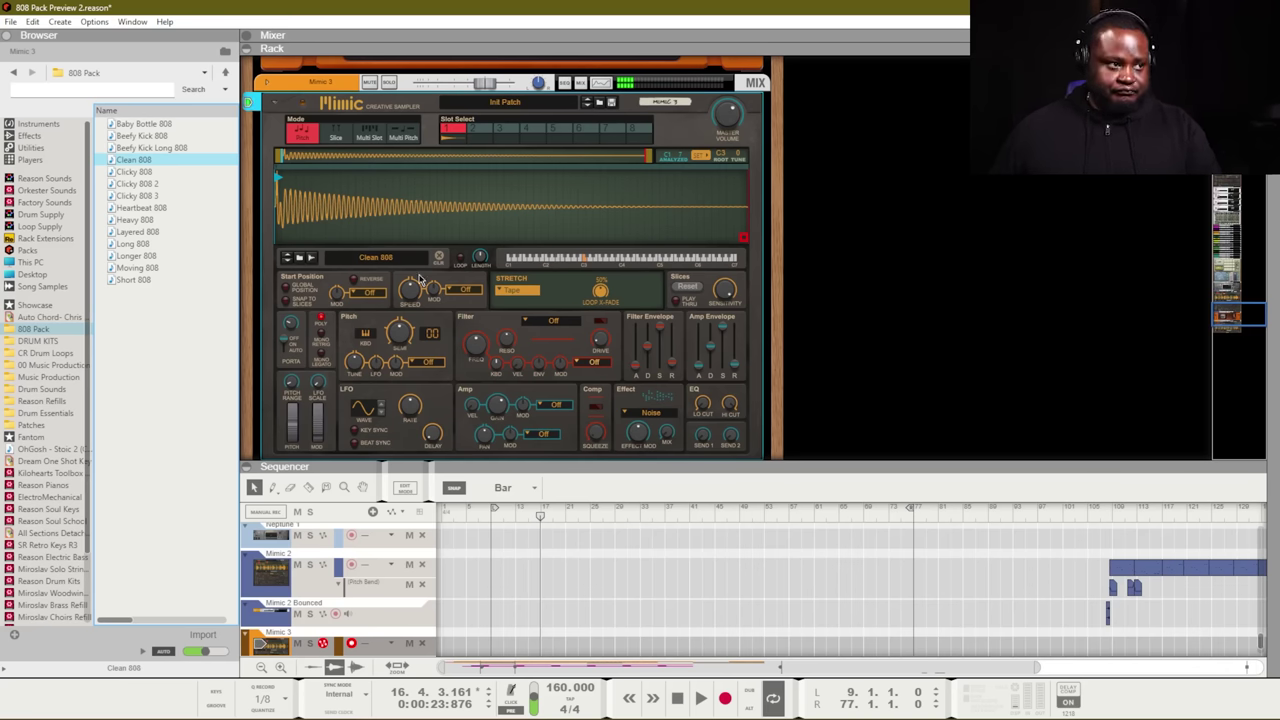
click(321, 337)
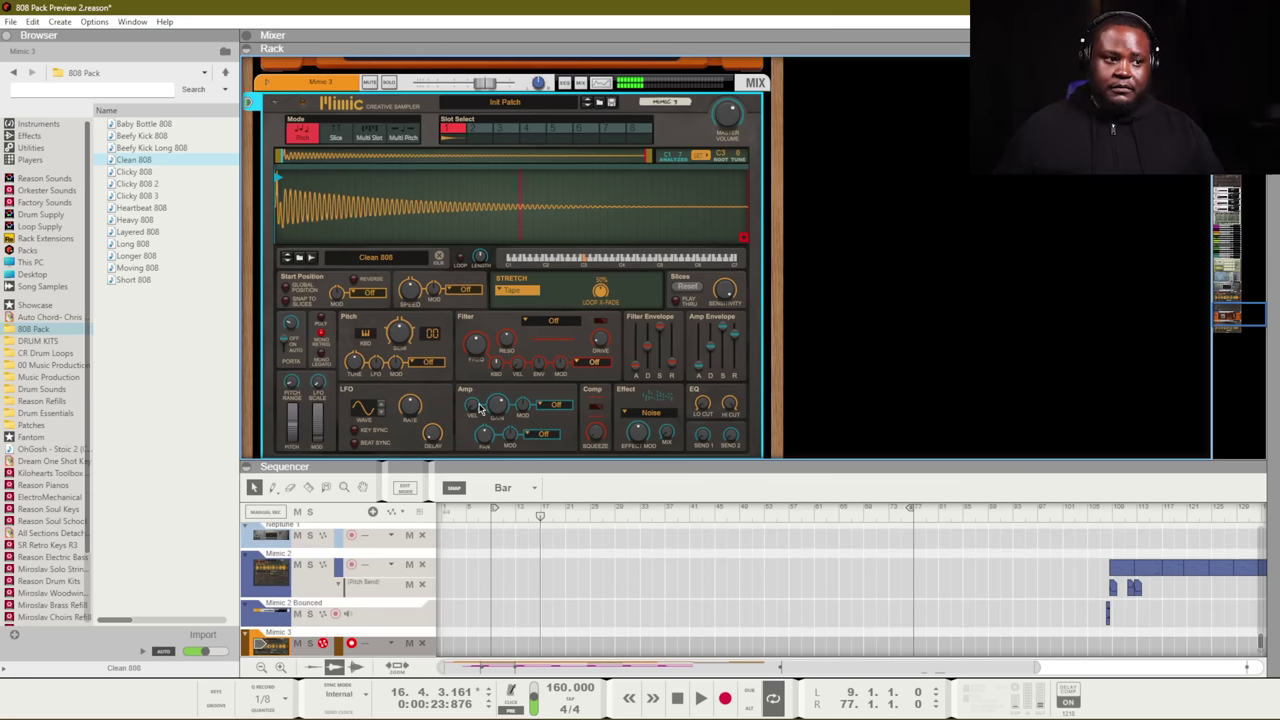
key(space)
double_click(493, 462)
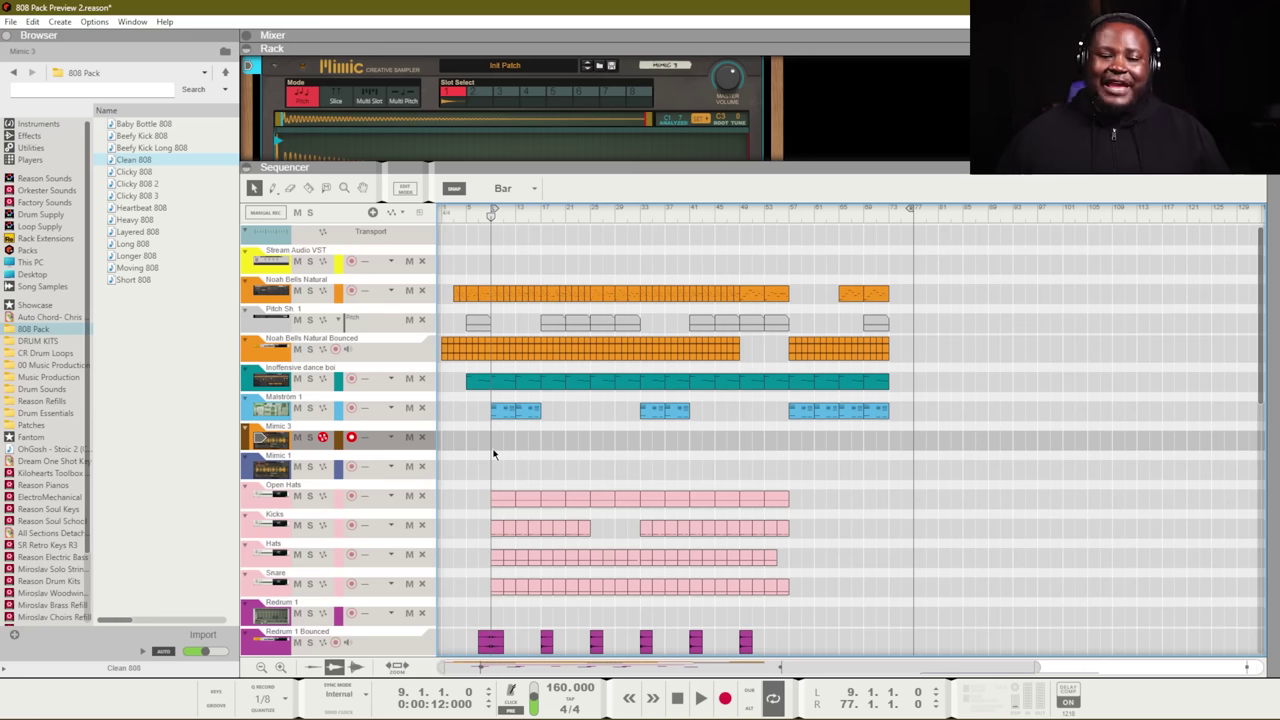
double_click(493, 447)
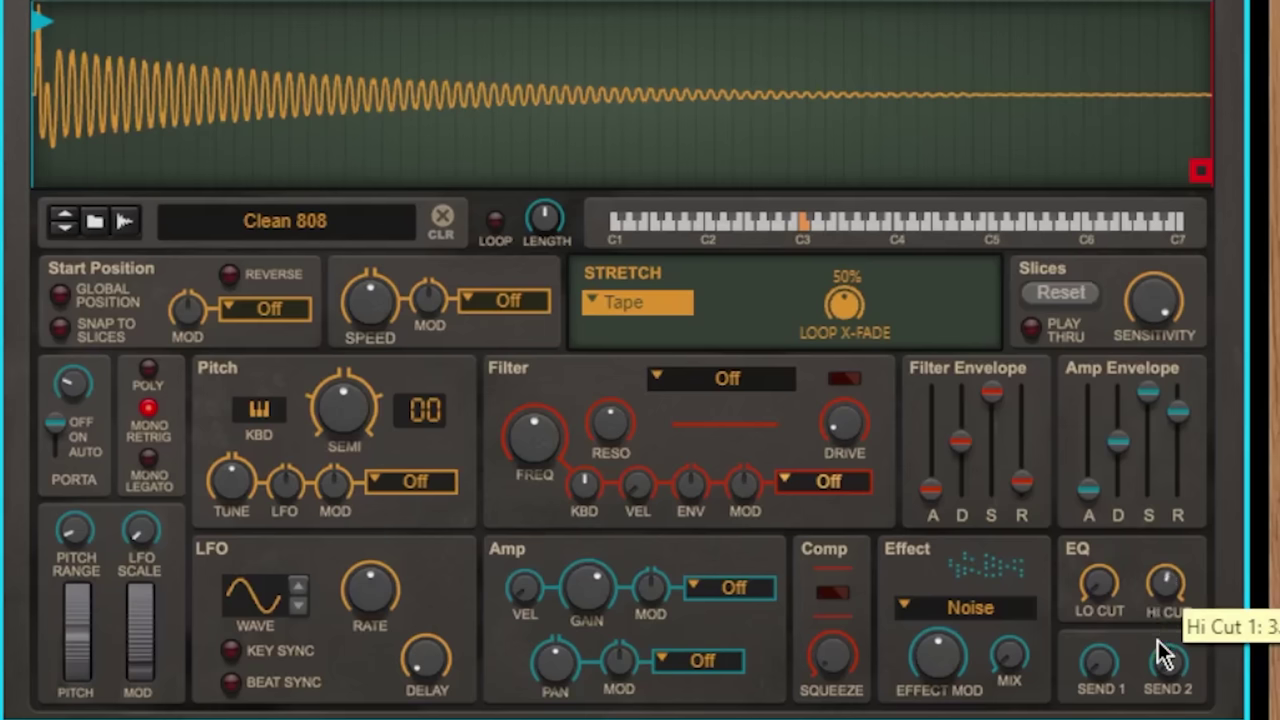
Lower Mimic's Hi Cut, raise Comp Squeeze to about 34 %, and switch the effect to Scream.
drag(1158, 642, 1158, 650)
drag(846, 672, 854, 628)
click(902, 607)
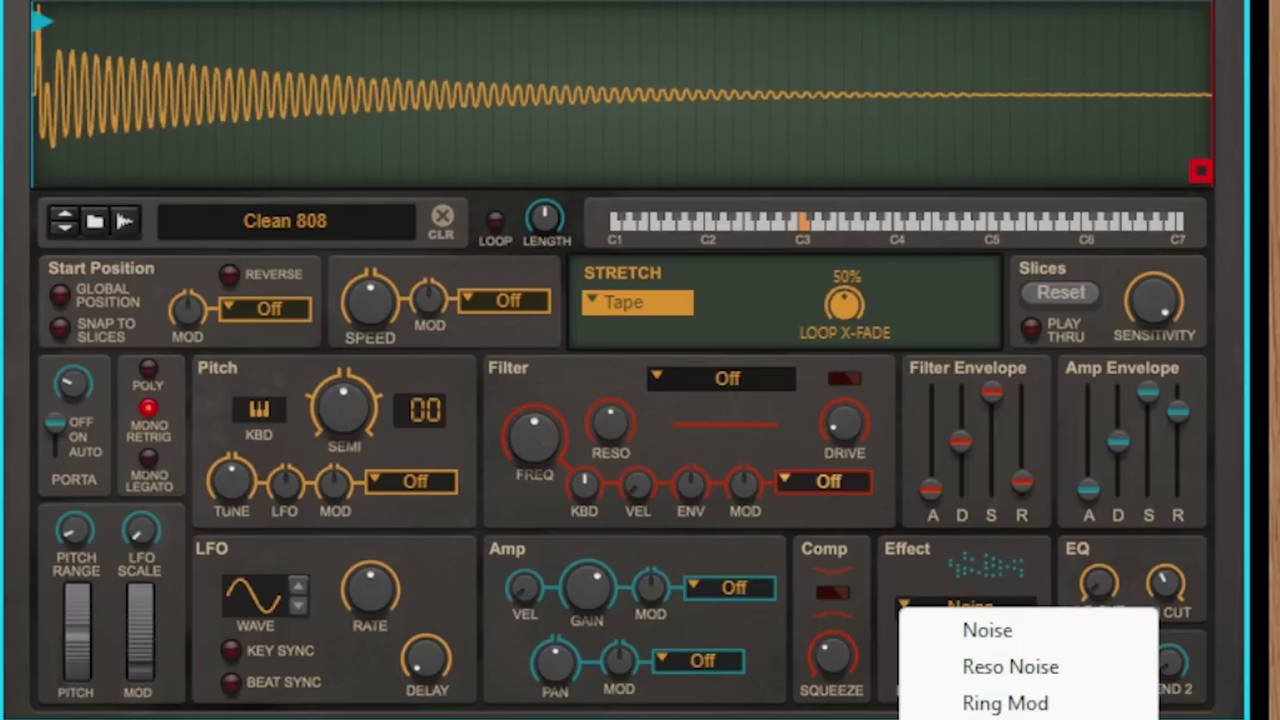
click(1005, 716)
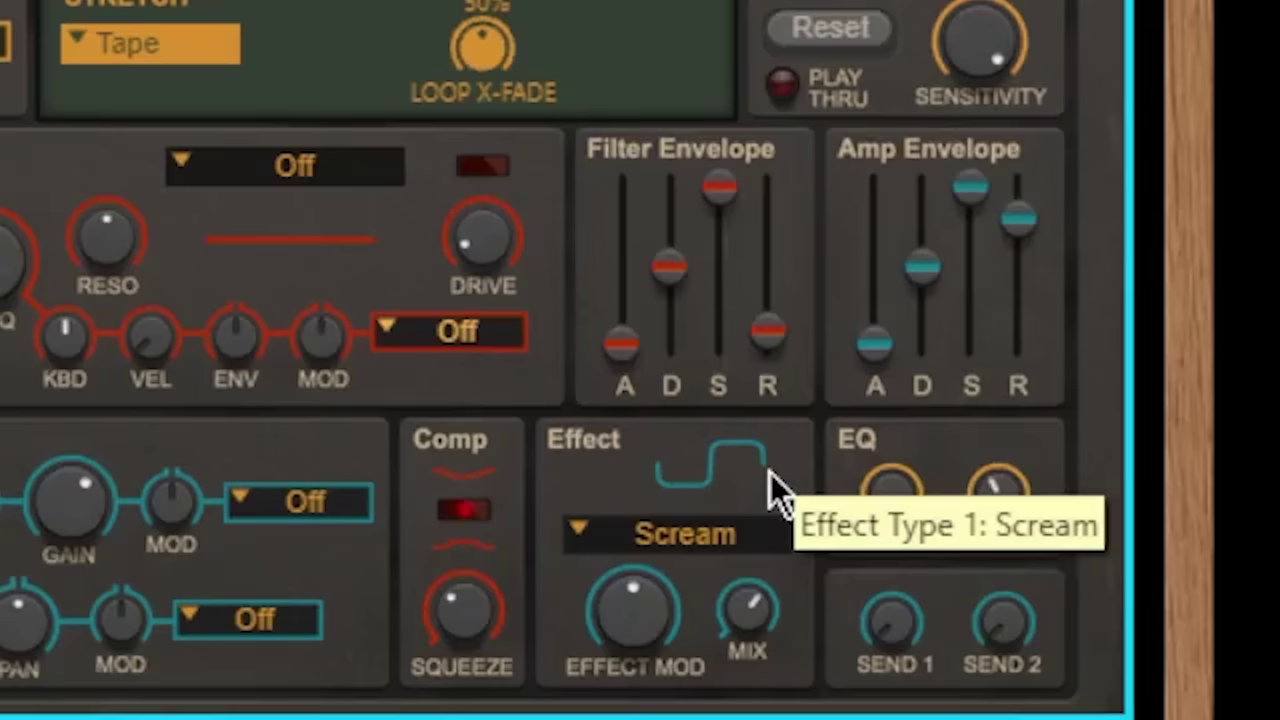
scroll(751, 615, up, 4)
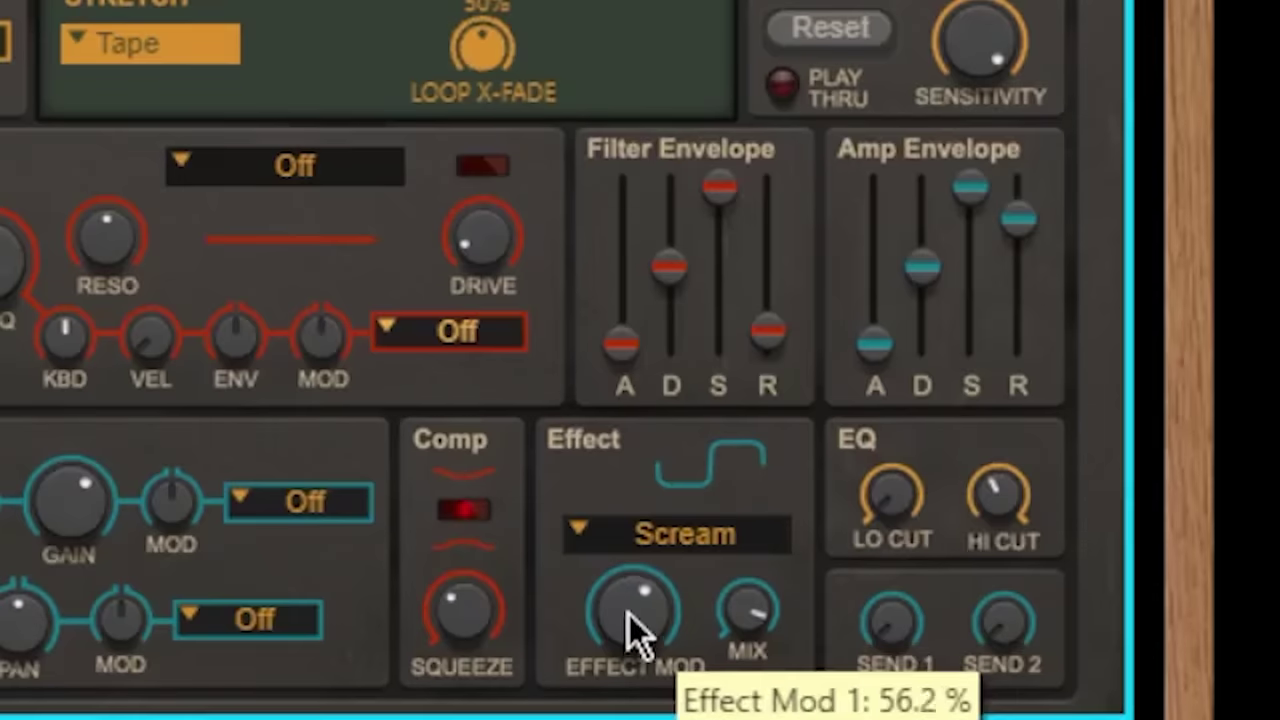
scroll(634, 623, up, 1)
scroll(746, 625, up, 1)
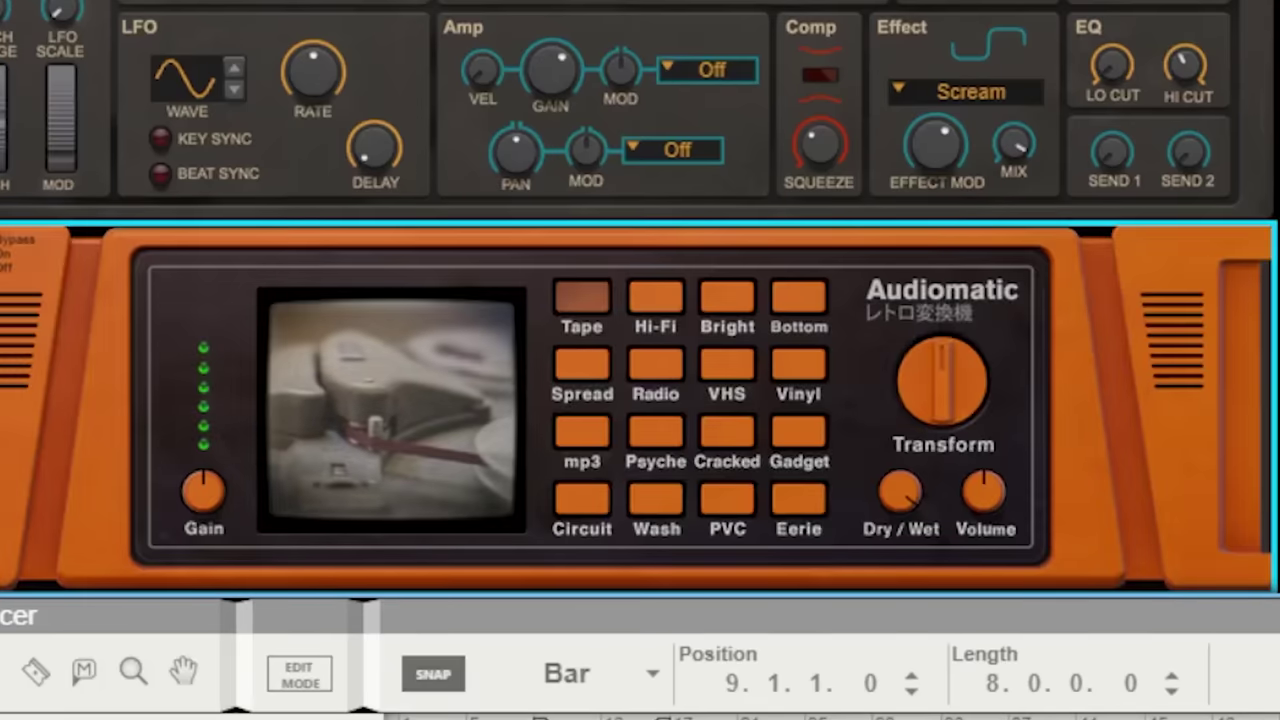
Switch the Audiomatic to its Bottom preset and lower the Mimic's output level to −3.25 dB.
key(F6)
click(816, 303)
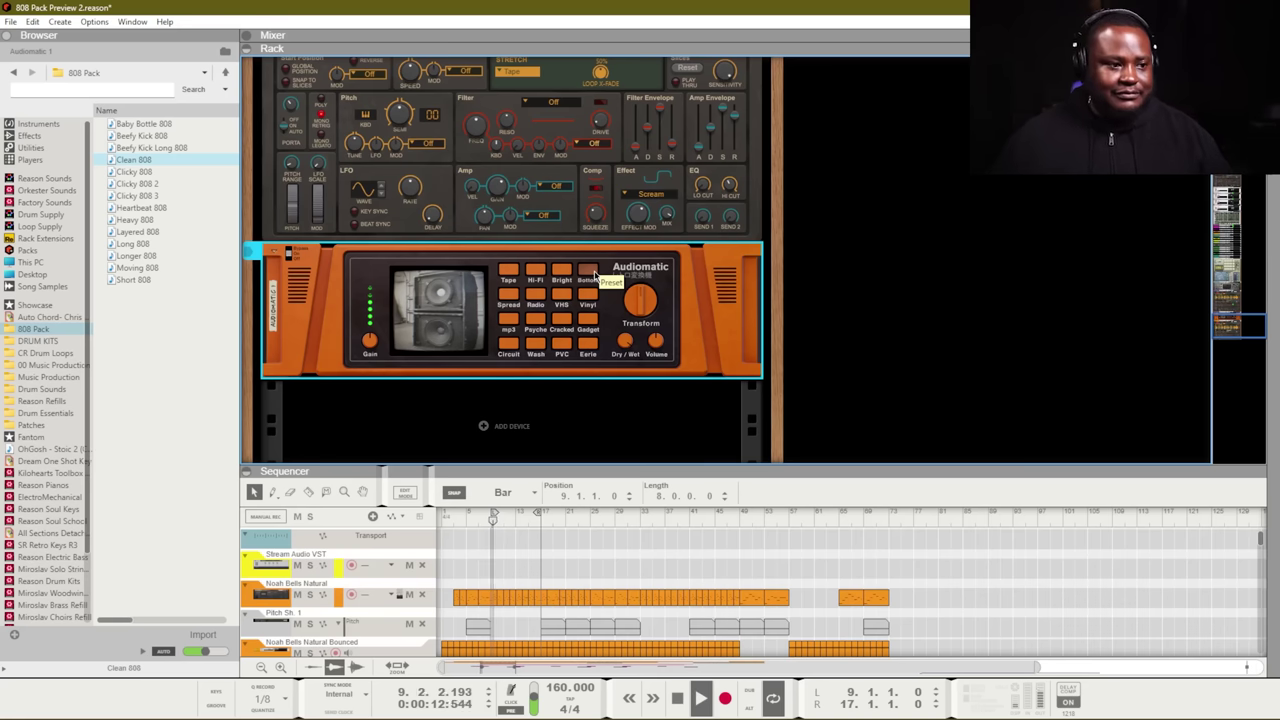
scroll(622, 264, up, 5)
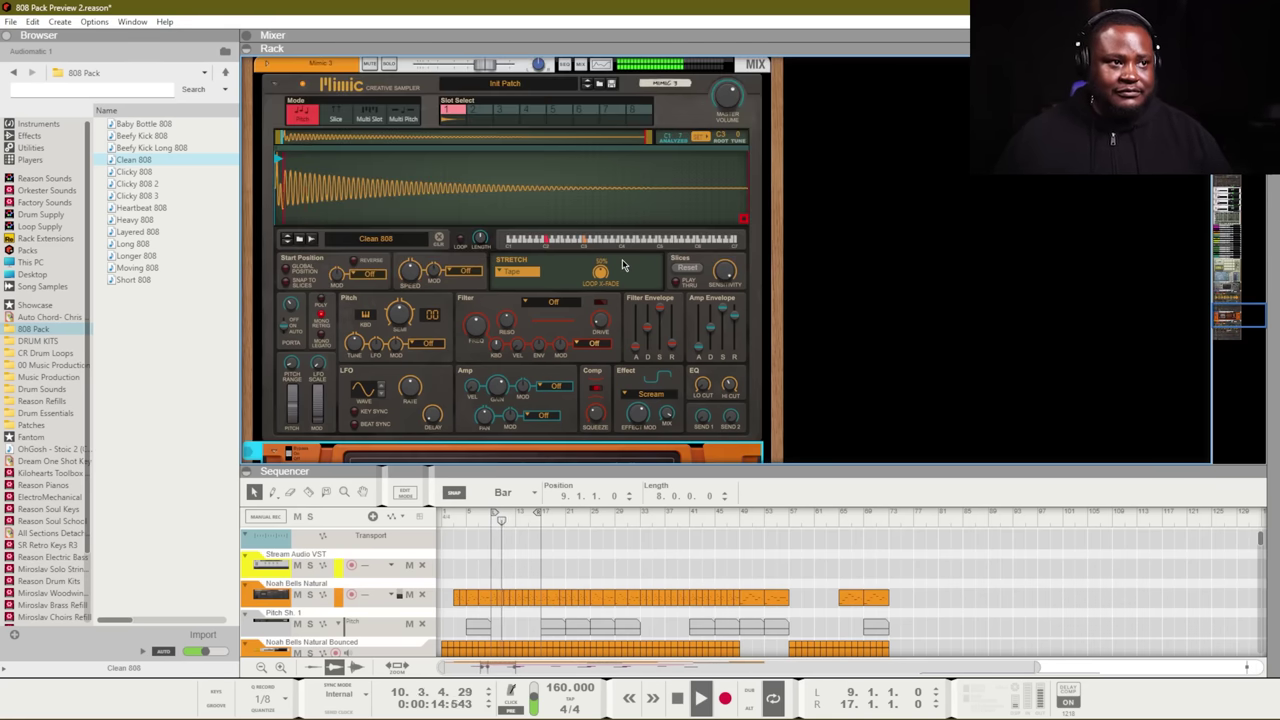
scroll(622, 259, up, 2)
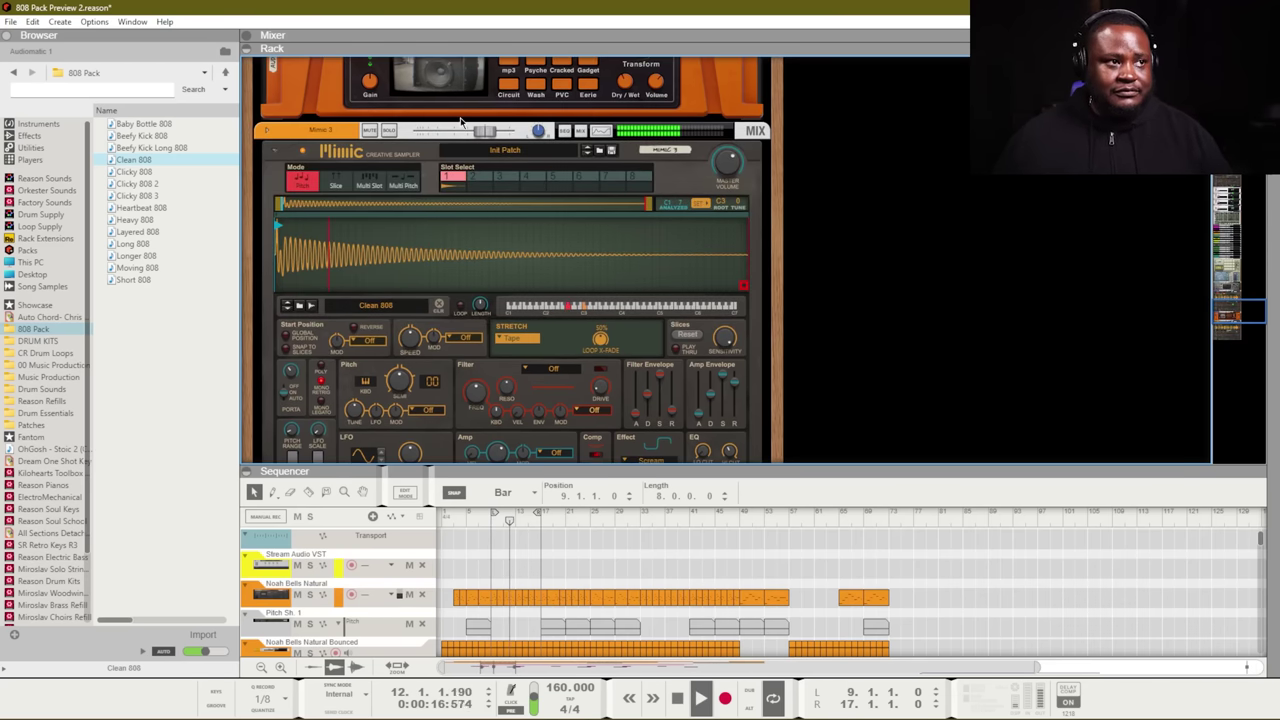
drag(492, 132, 484, 138)
Nudge the Mimic's portamento rate slightly lower and stop playback at bar 9.
scroll(488, 267, down, 7)
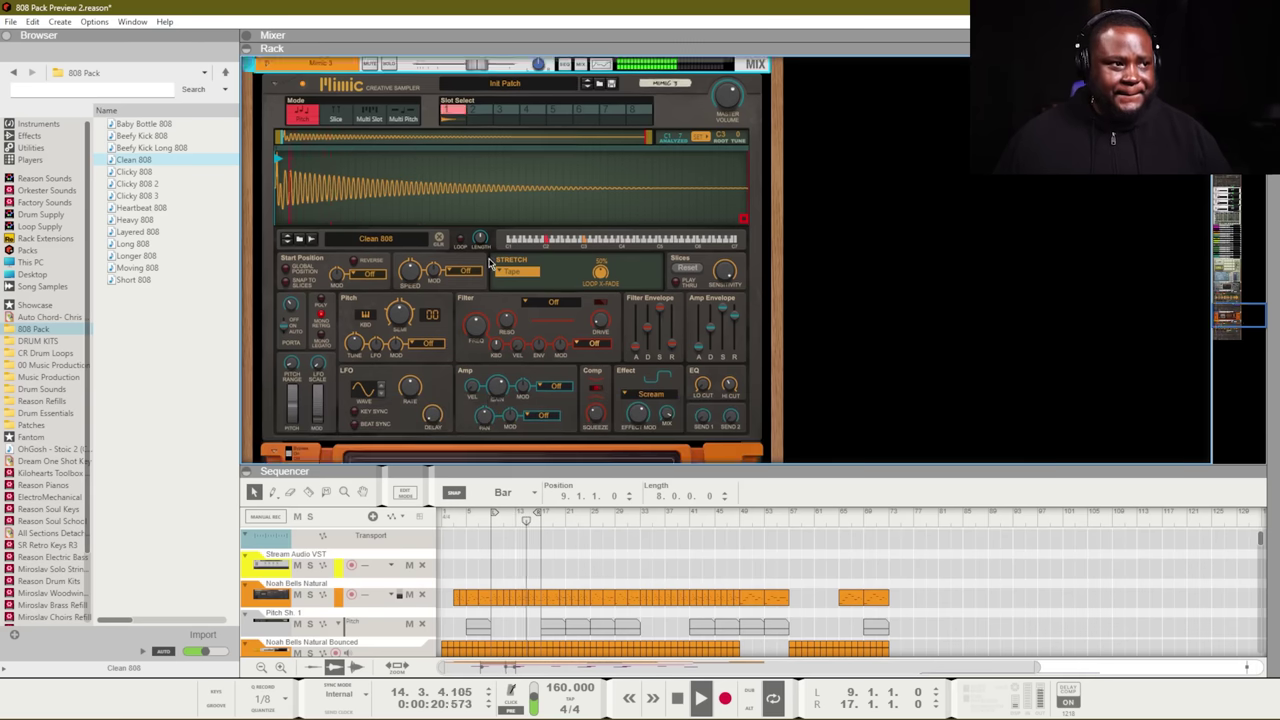
scroll(488, 267, up, 2)
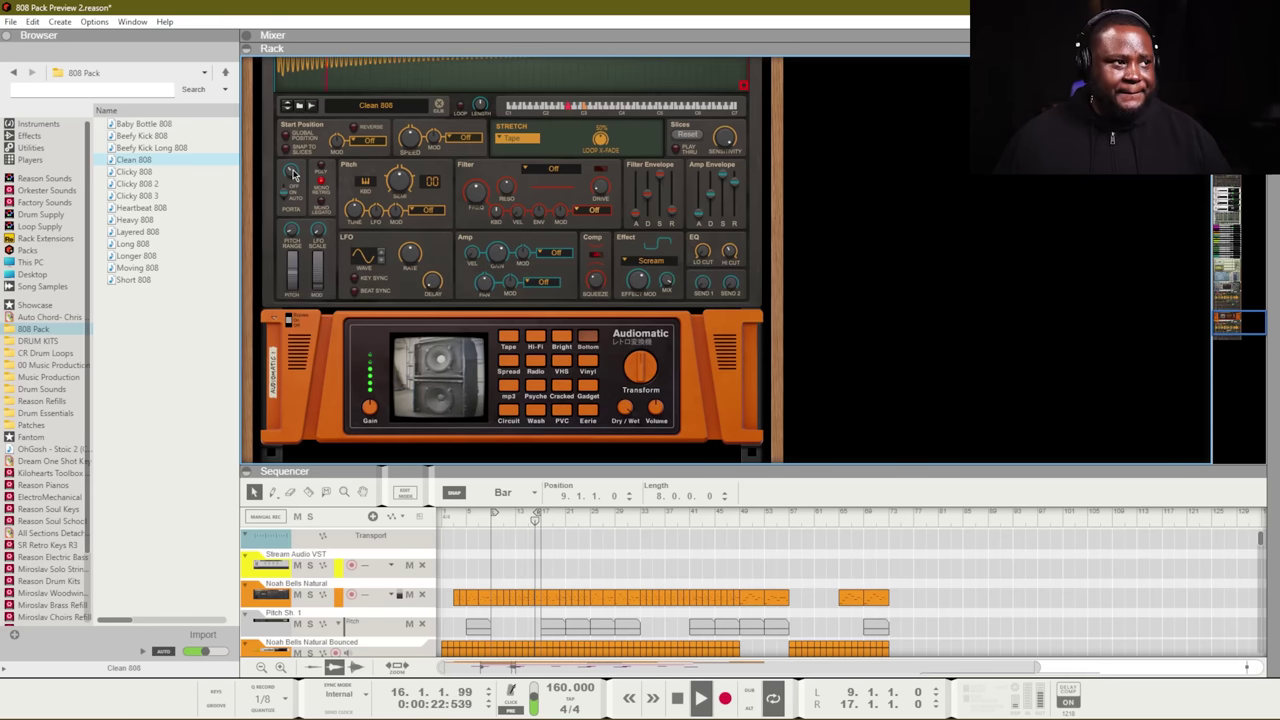
mouse_move(293, 177)
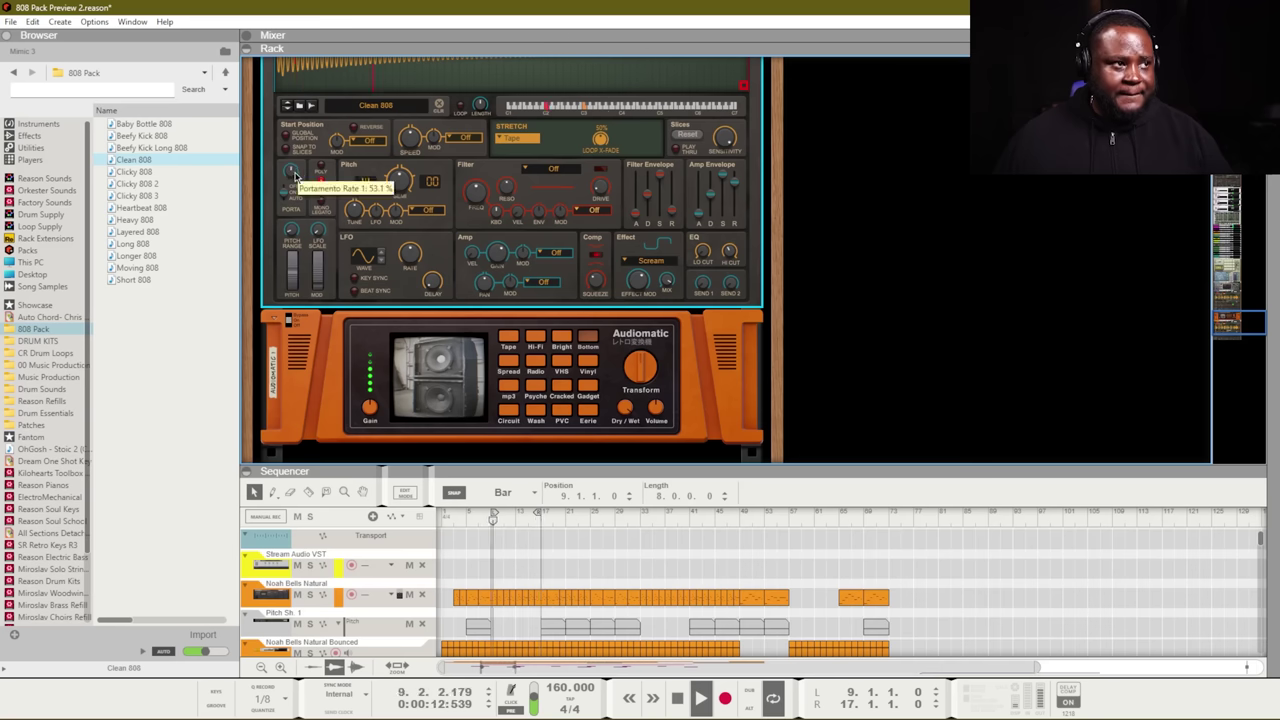
drag(293, 180, 293, 183)
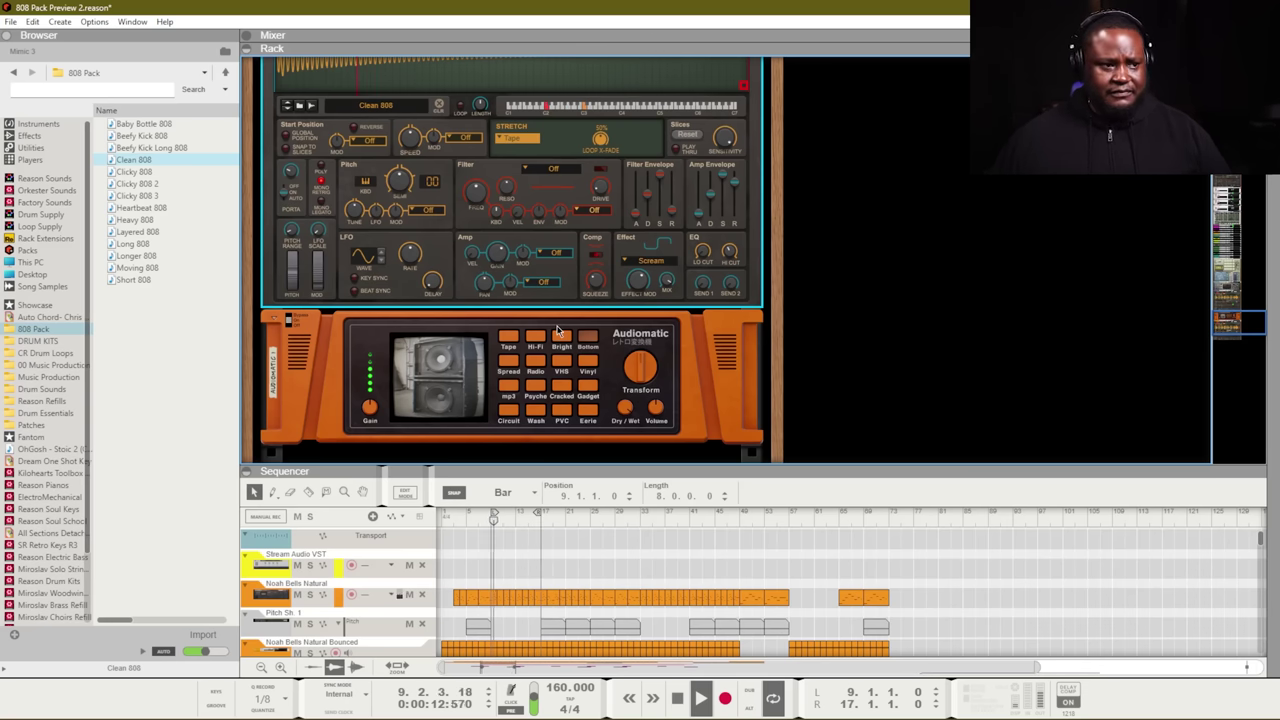
key(space)
Set the Audiomatic to the Cracked preset with Transform at 2 % and Dry/Wet down to about 61 %.
click(562, 388)
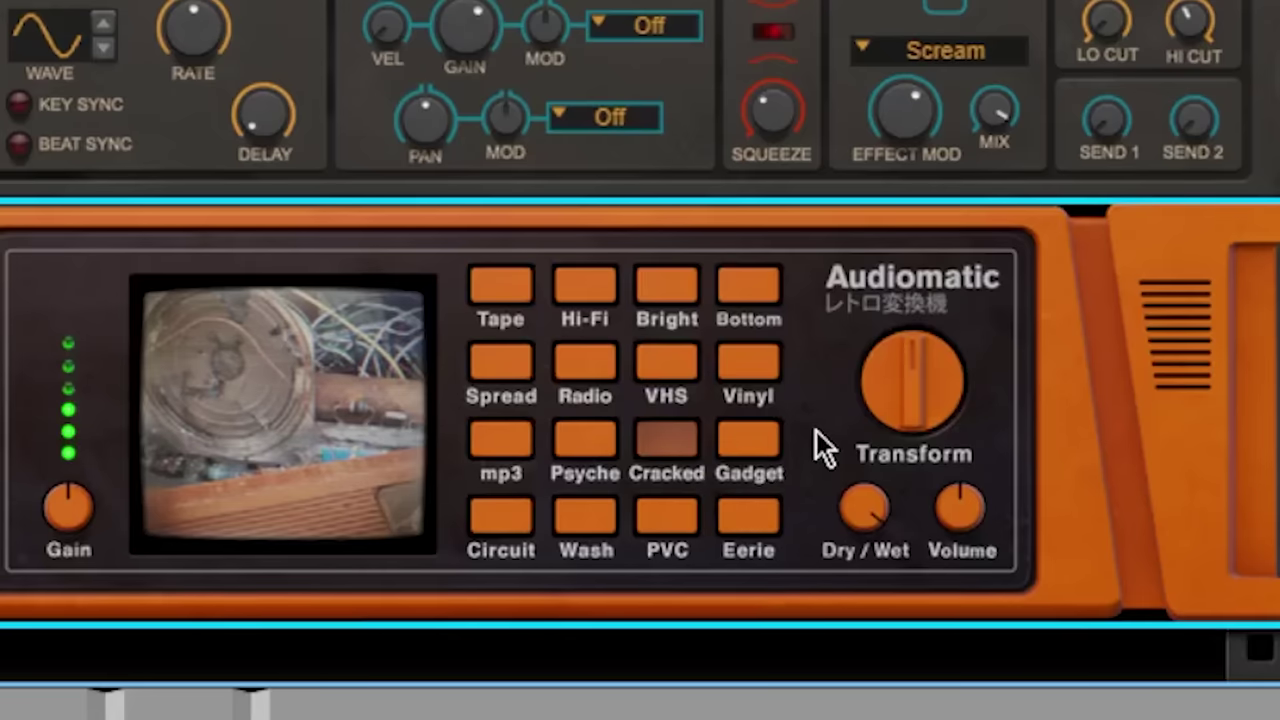
drag(944, 424, 947, 462)
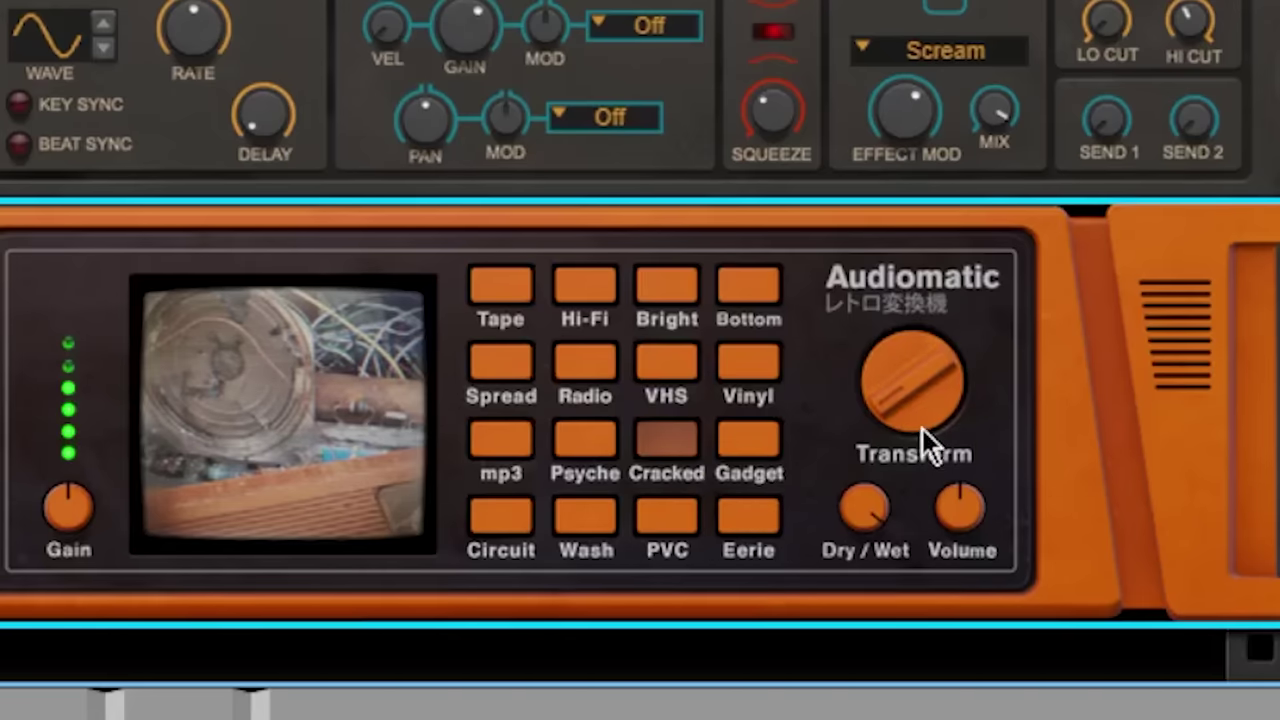
drag(870, 503, 862, 553)
mouse_move(869, 519)
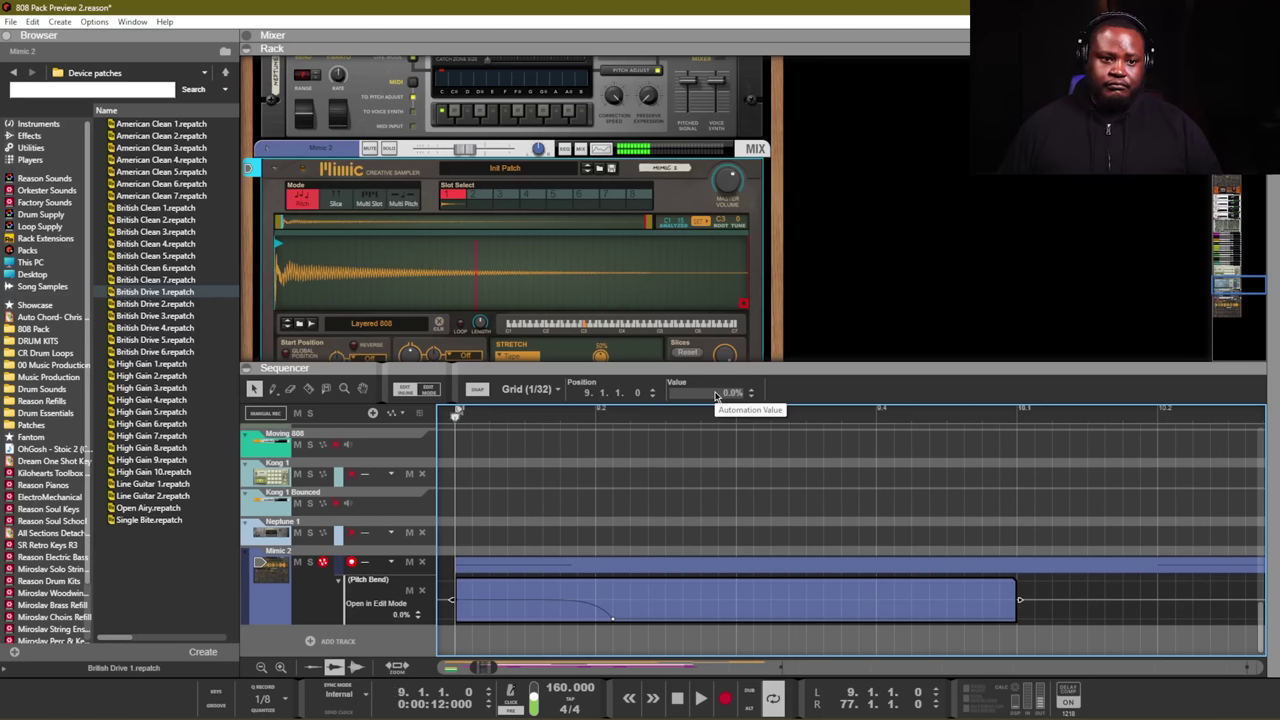
Stop playback at the song start and check the Layered 808 Mimic's Pitch Range is 12.
key(Home)
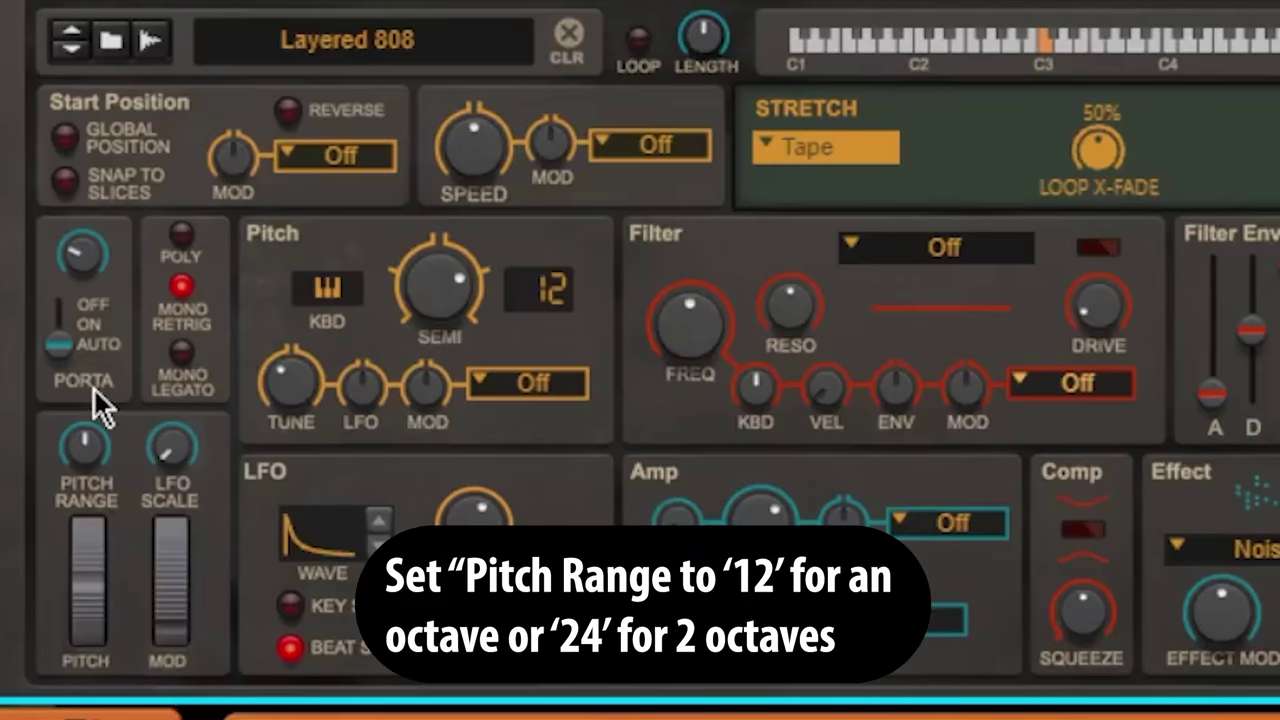
mouse_move(78, 453)
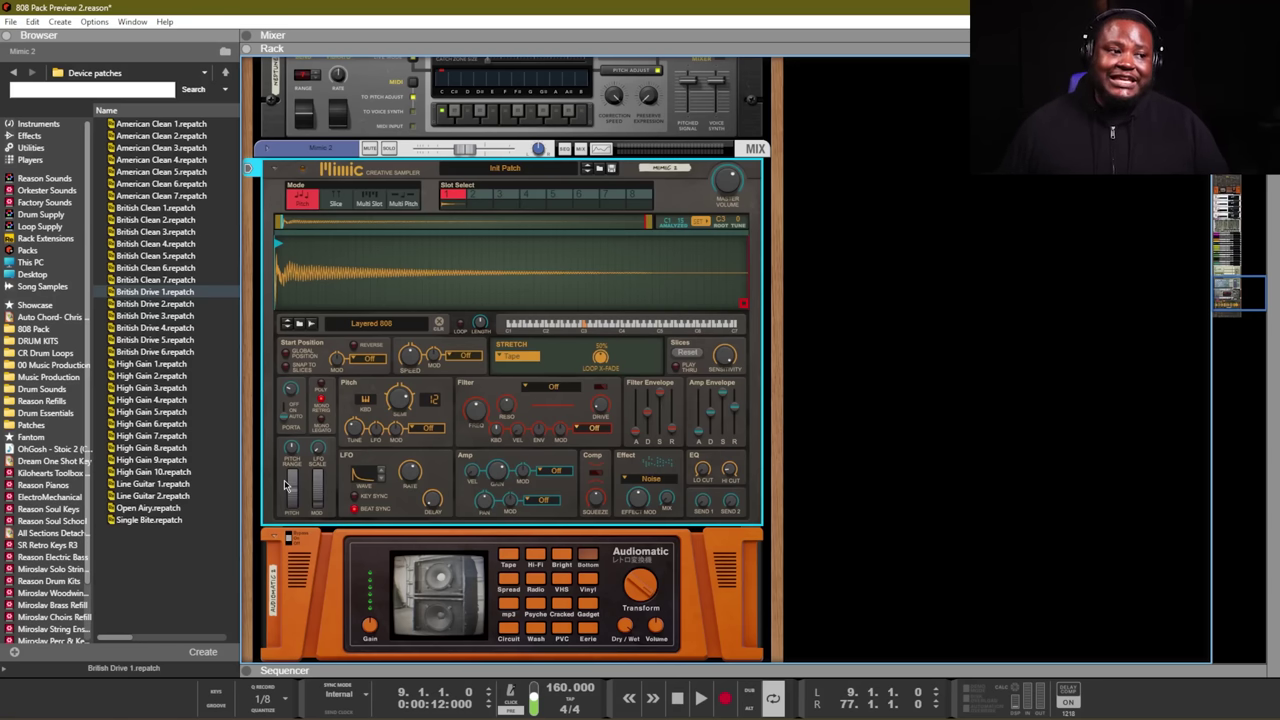
Create a Pitch Bend automation lane for Mimic 2 and open it for editing.
right_click(297, 487)
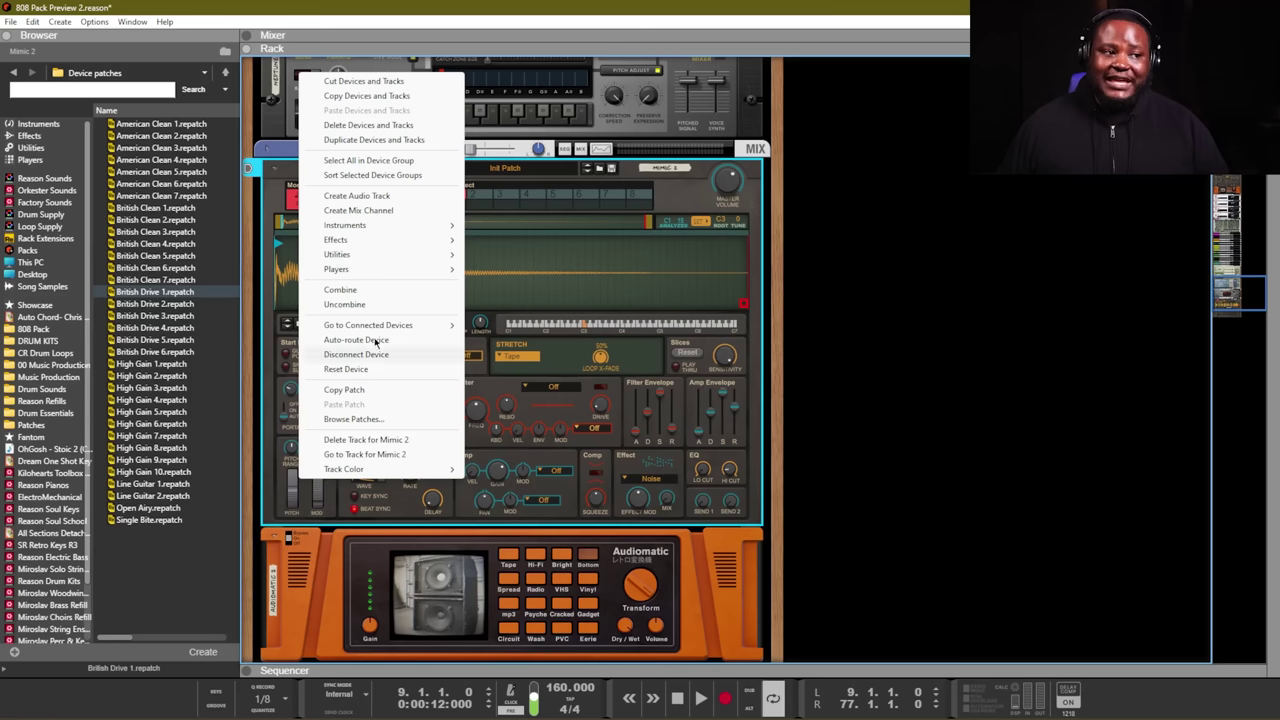
right_click(297, 487)
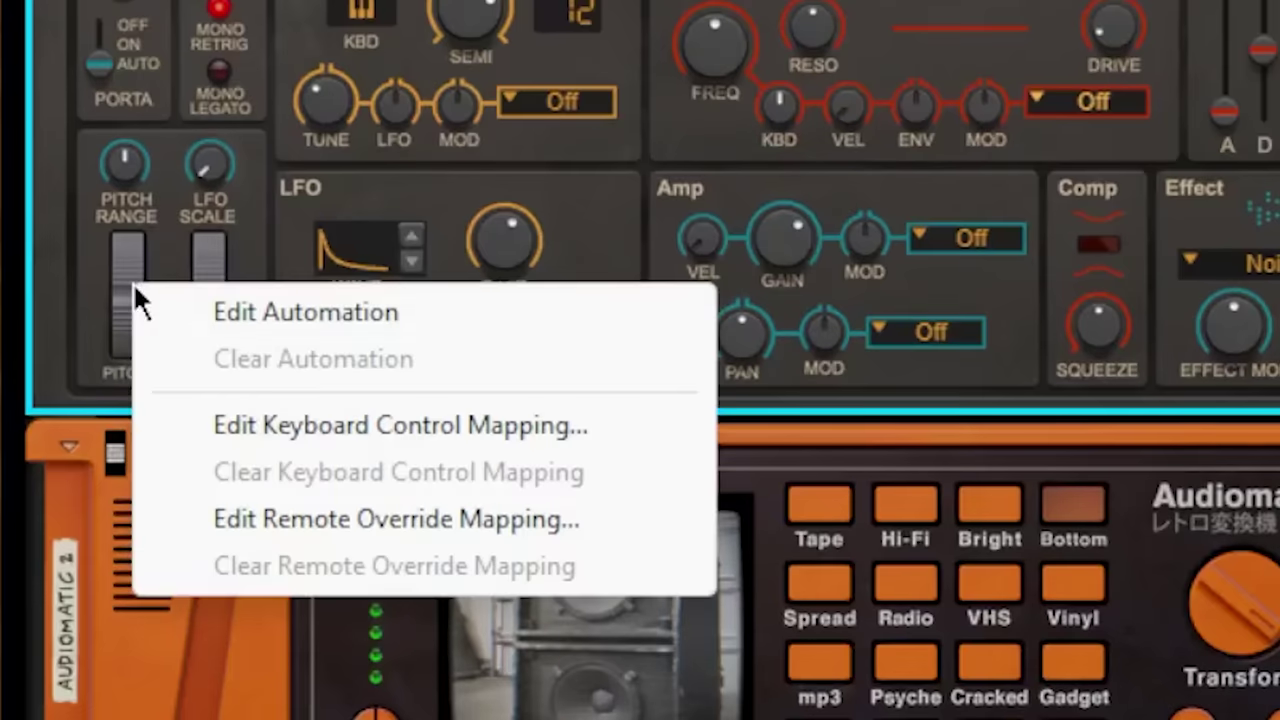
click(330, 498)
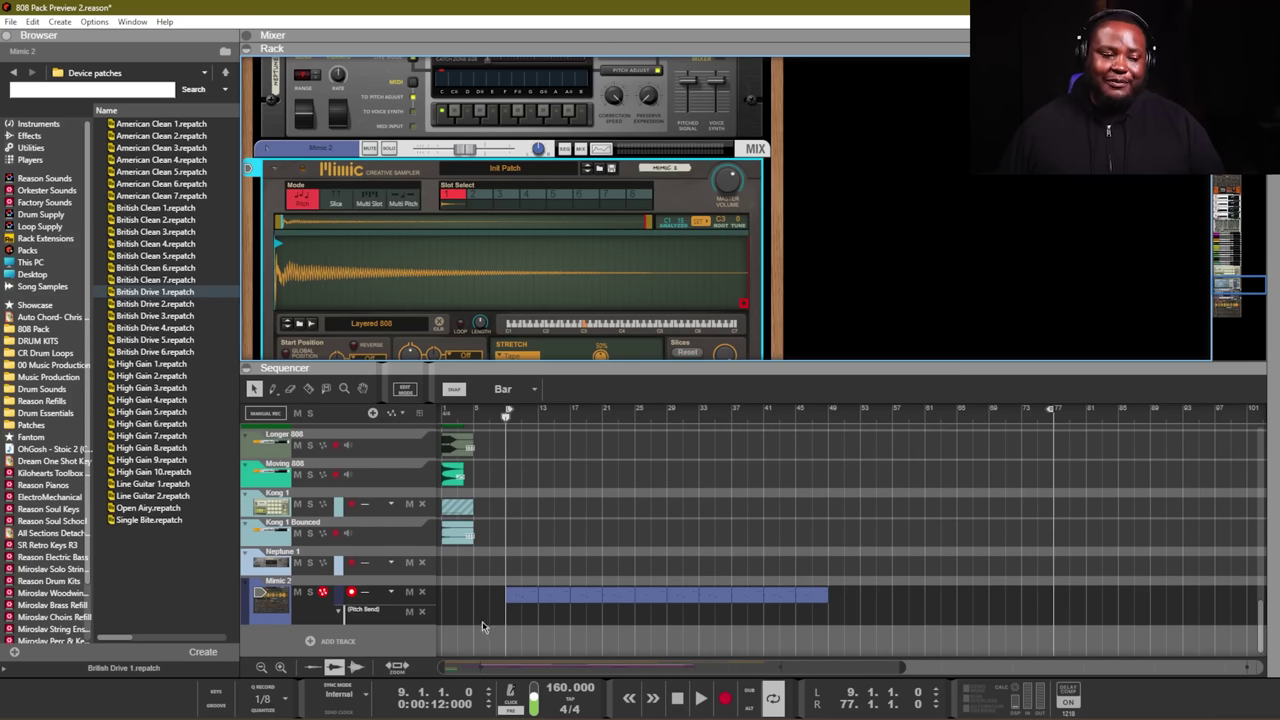
click(510, 612)
click(510, 612)
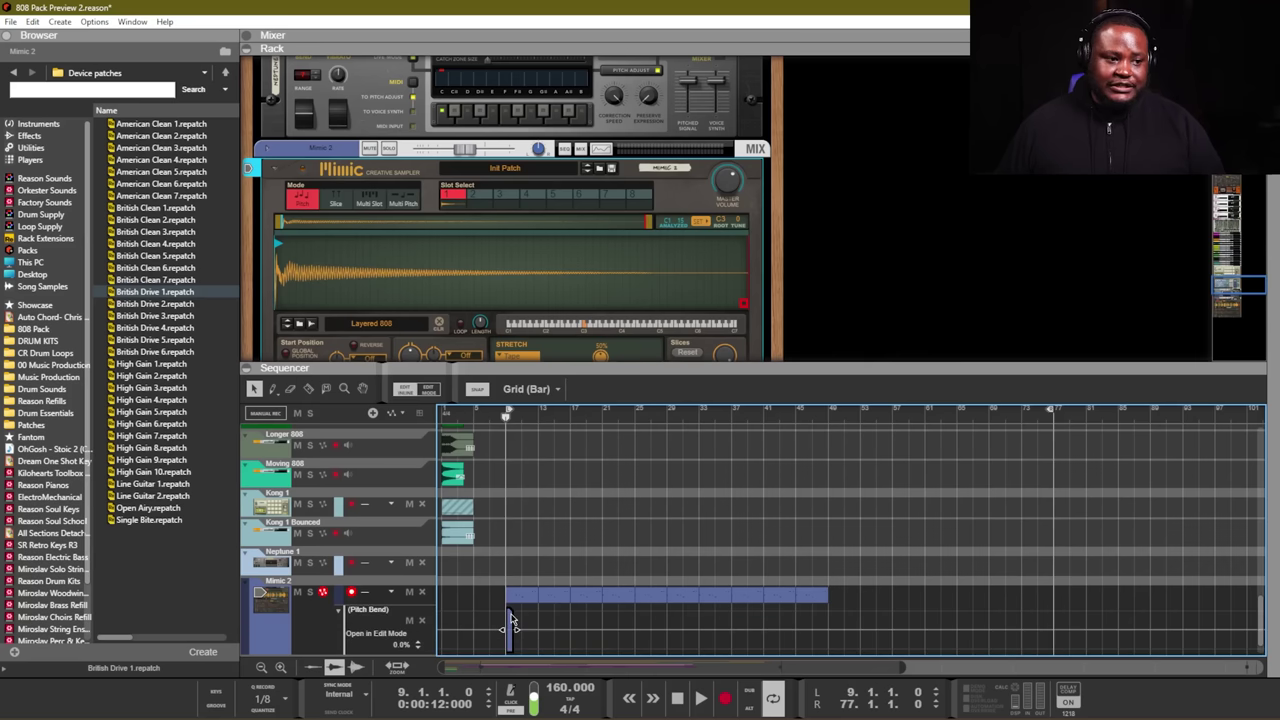
Draw a pitch bend clip from bar 9 and shape its curve into a downward glide.
scroll(510, 618, up, 1)
drag(510, 622, 814, 622)
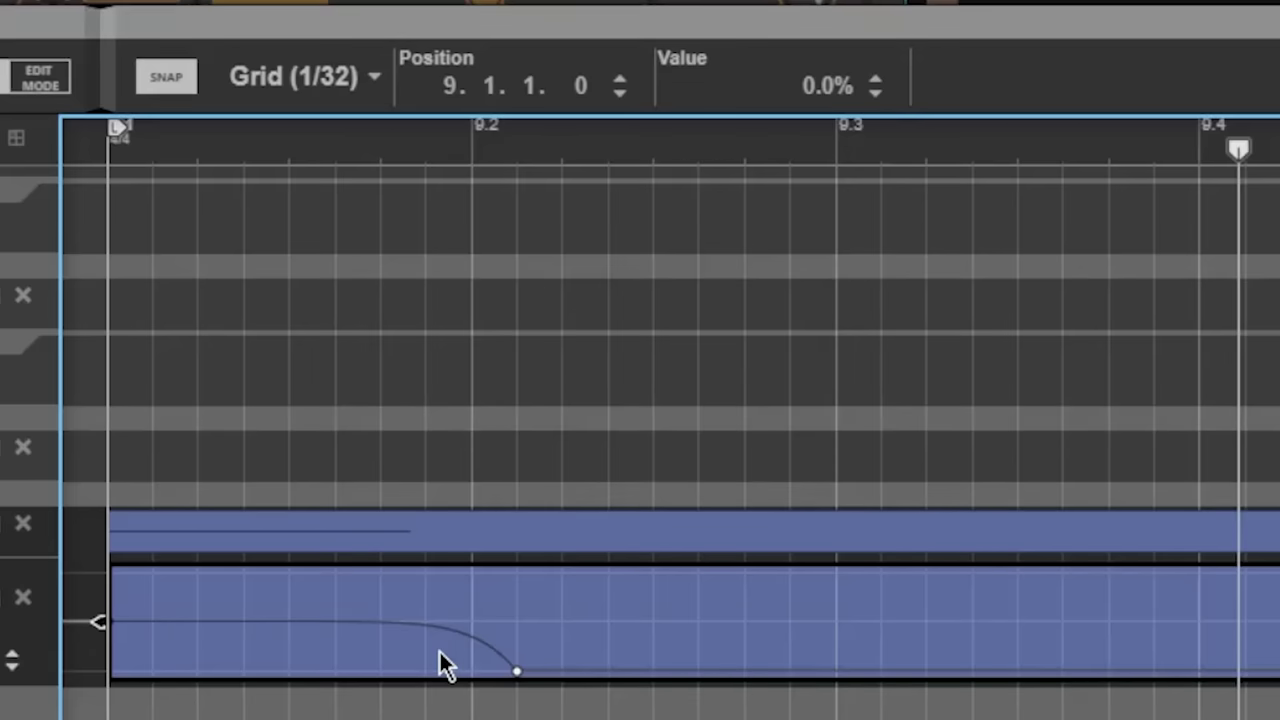
mouse_move(445, 633)
mouse_down()
mouse_move(437, 703)
mouse_move(434, 628)
mouse_up()
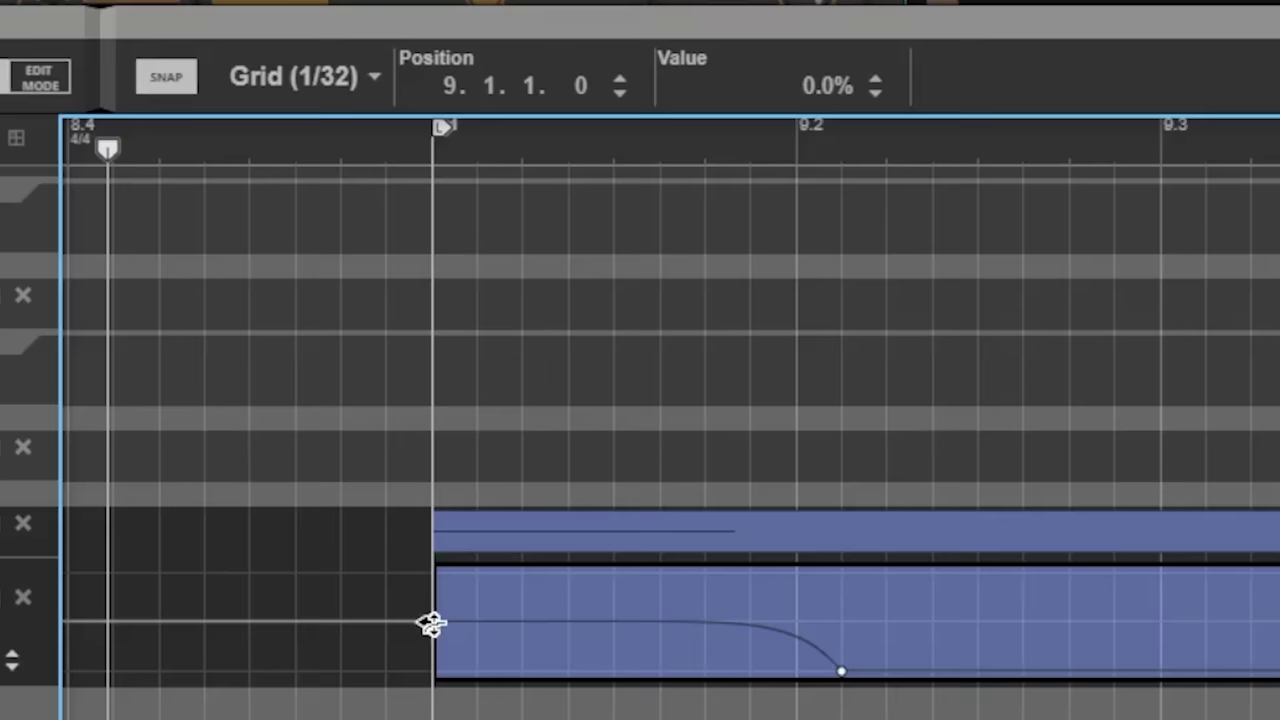
key(space)
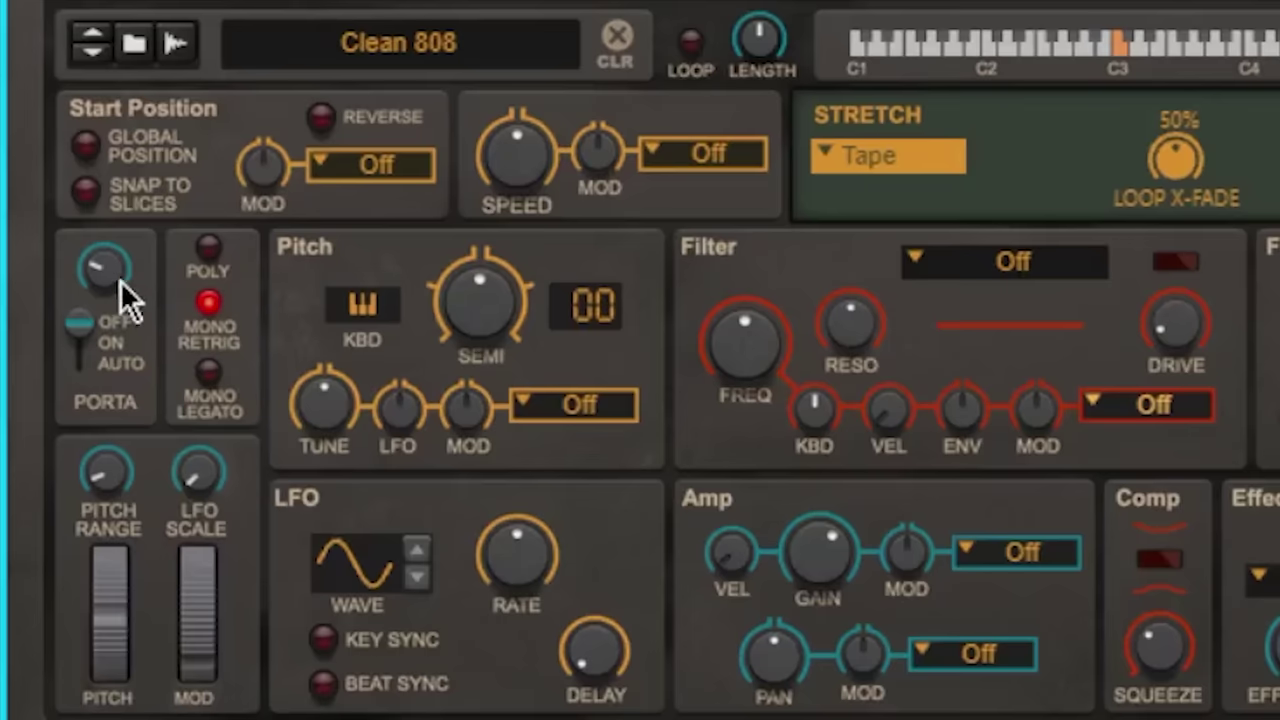
Turn on portamento for the Clean 808 Mimic and raise the clip's last two notes an octave.
mouse_move(109, 262)
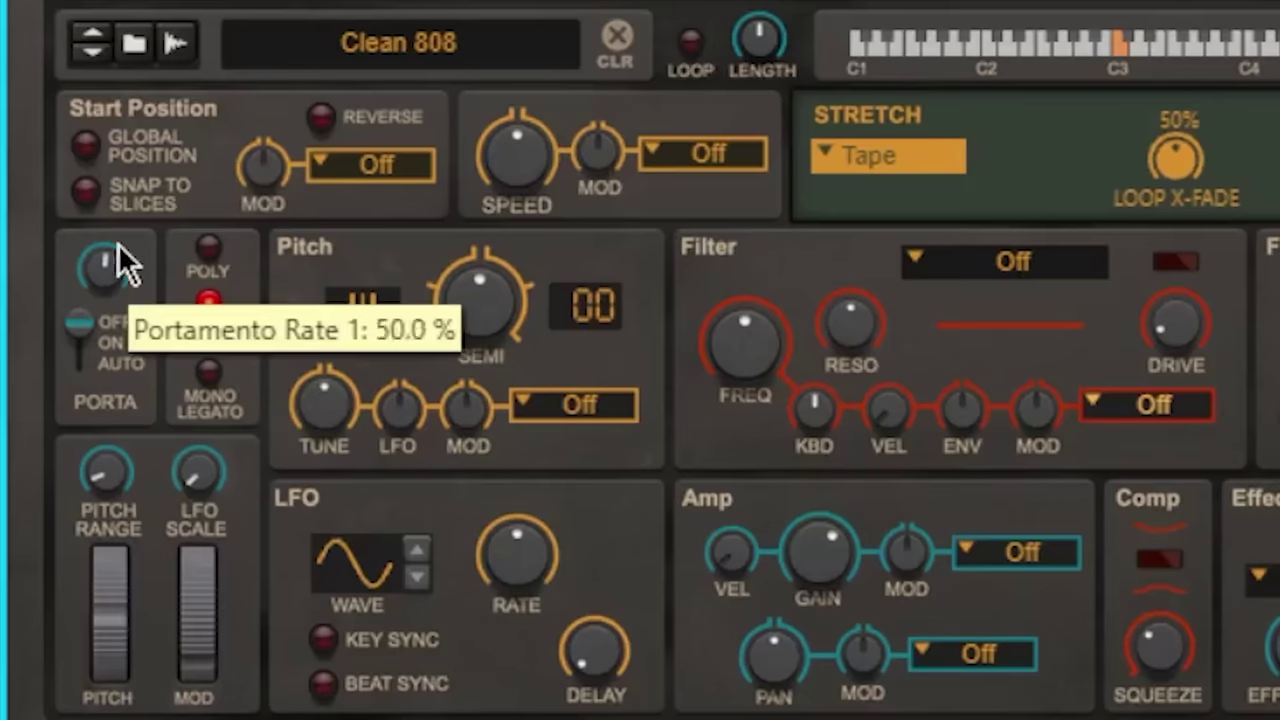
click(97, 343)
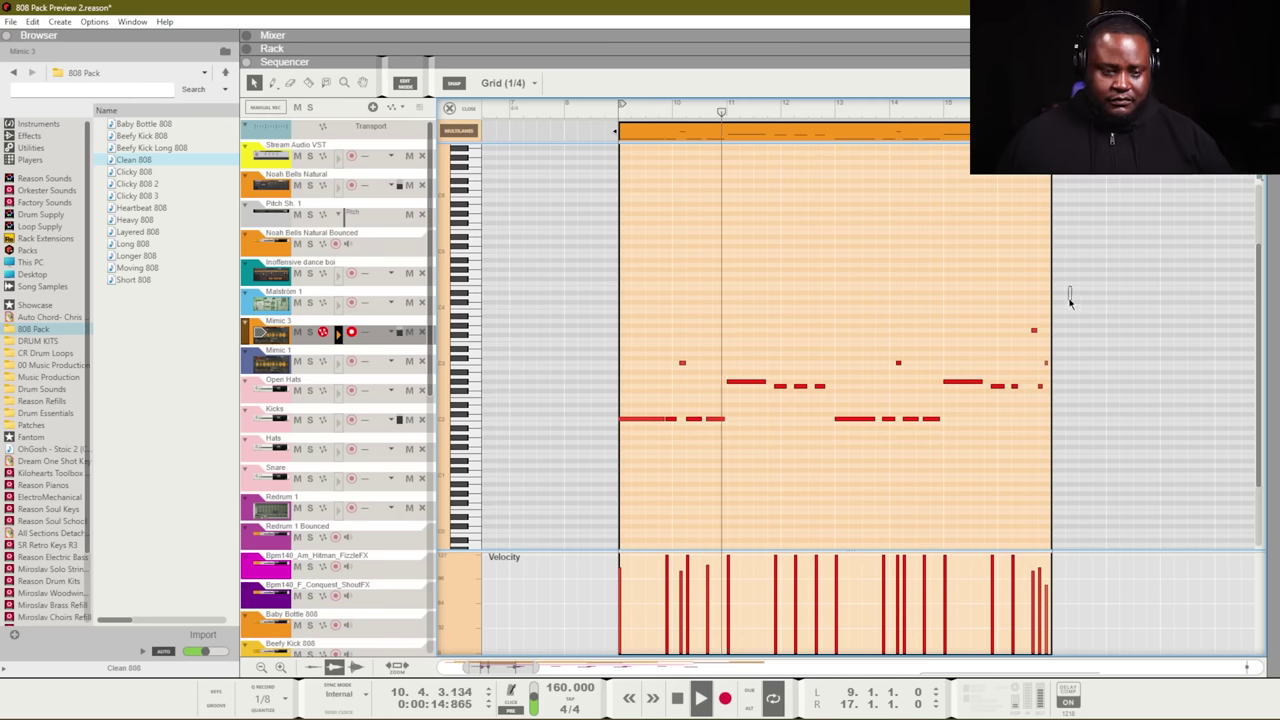
scroll(1068, 299, up, 3)
scroll(1155, 428, right, 2)
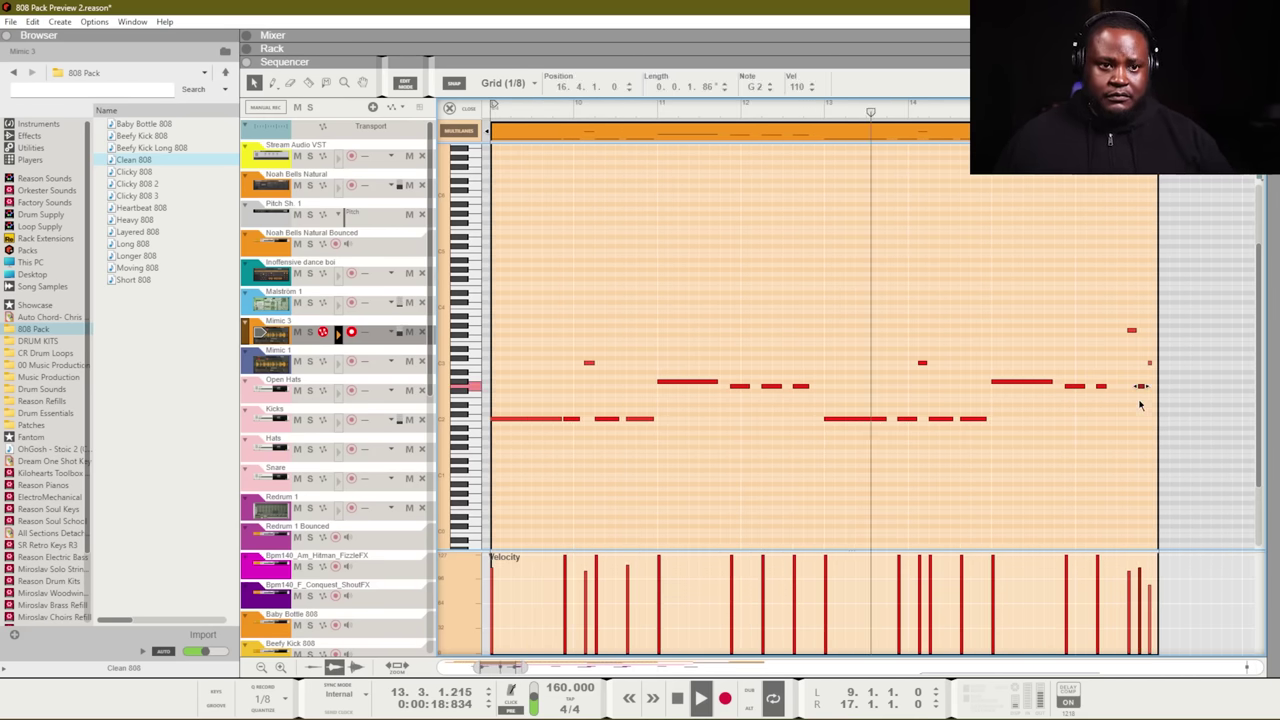
drag(1148, 412, 1127, 322)
key(shift+Up)
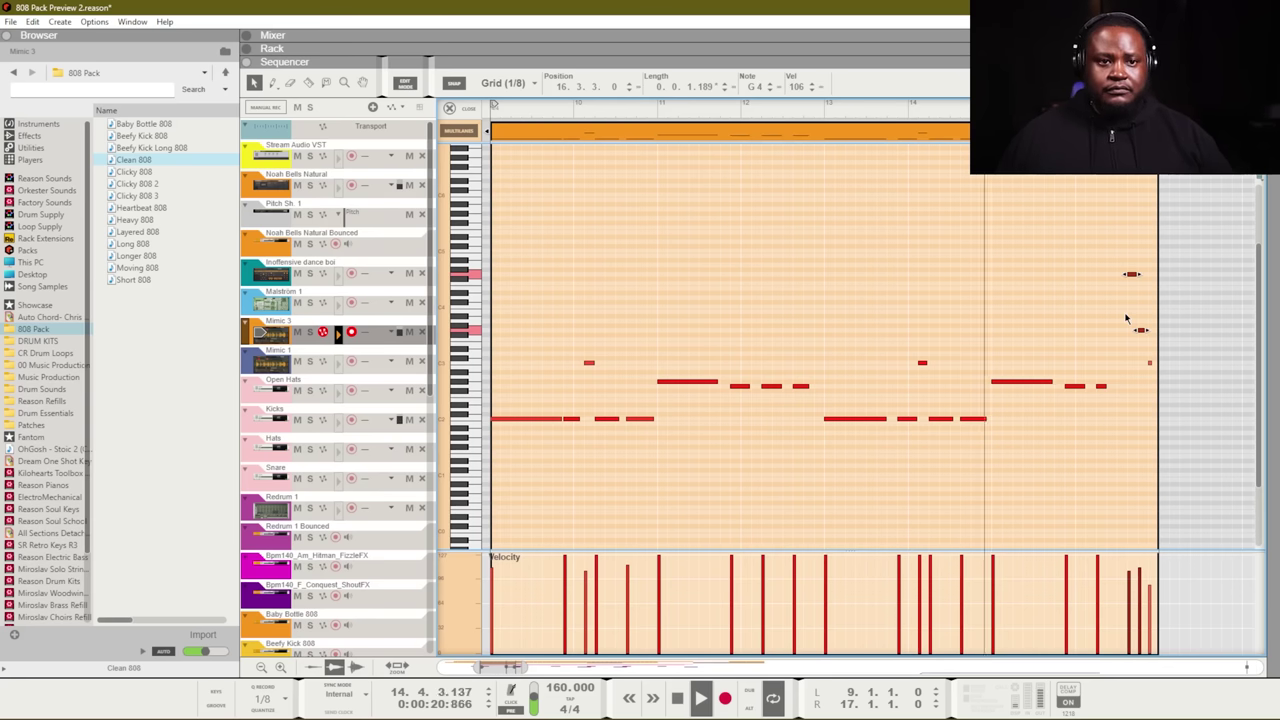